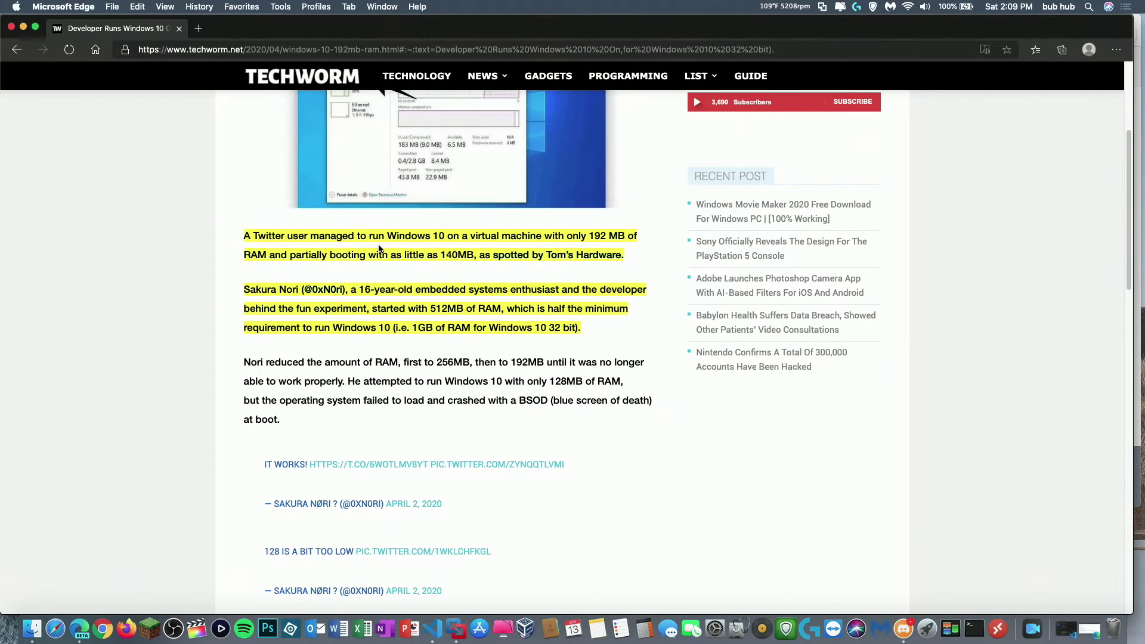
- Scroll the Techworm article, selecting and clearing text in the title and the RAM-requirement sentence
{"action": "scroll", "coordinate": [381, 251], "scroll_direction": "up", "scroll_amount": 5}
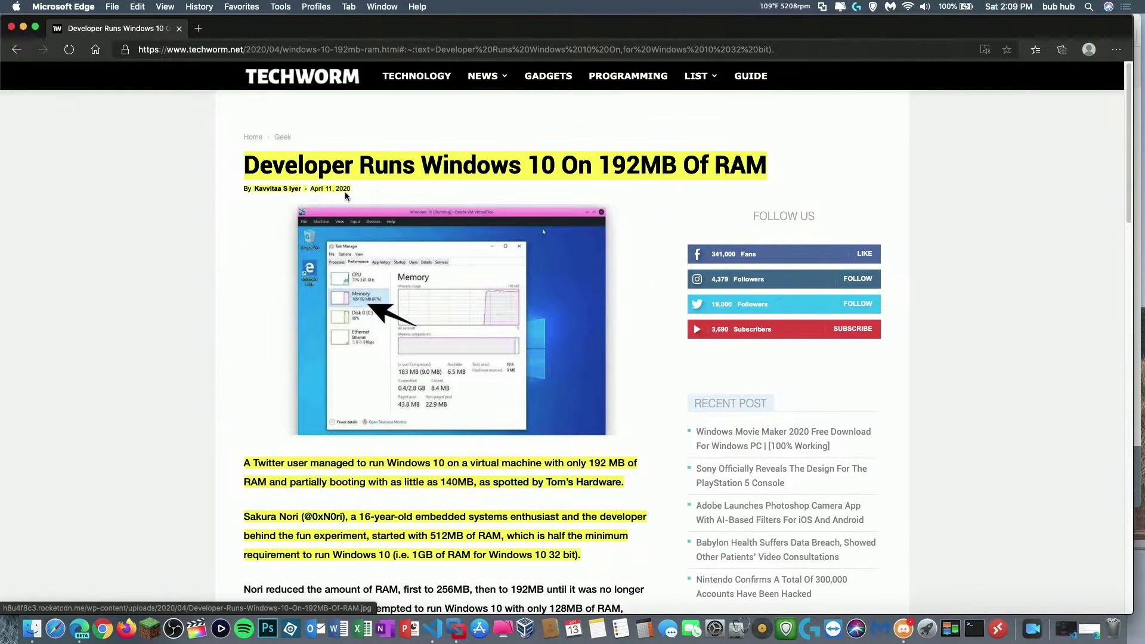
{"action": "left_click_drag", "start_coordinate": [244, 162], "coordinate": [678, 162]}
{"action": "left_click", "coordinate": [532, 187]}
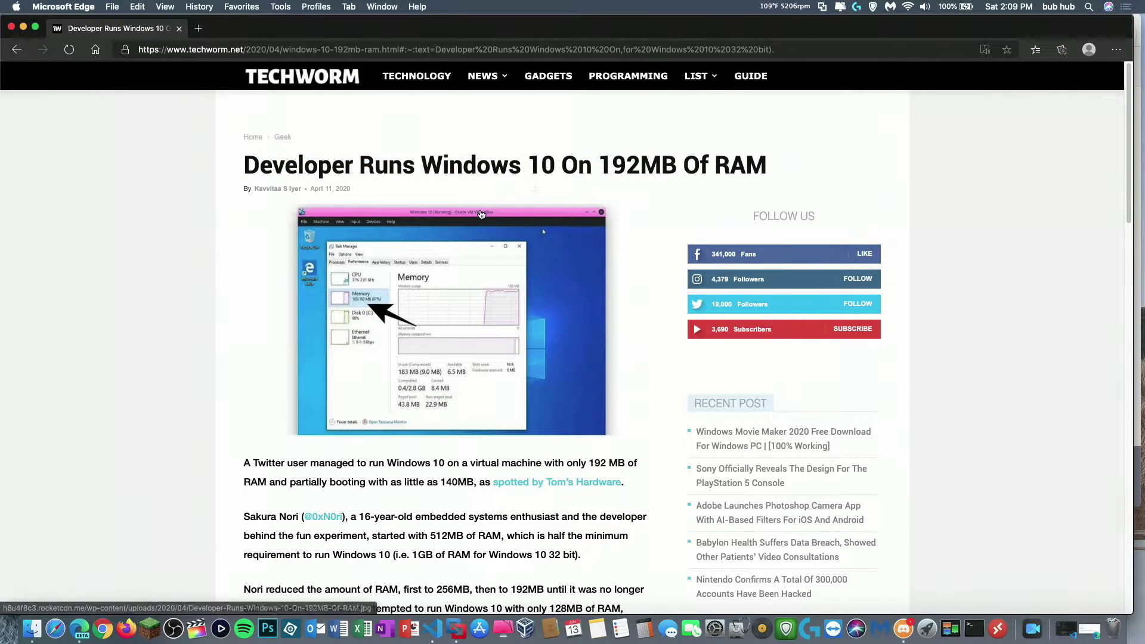
{"action": "scroll", "coordinate": [476, 258], "scroll_direction": "down", "scroll_amount": 5}
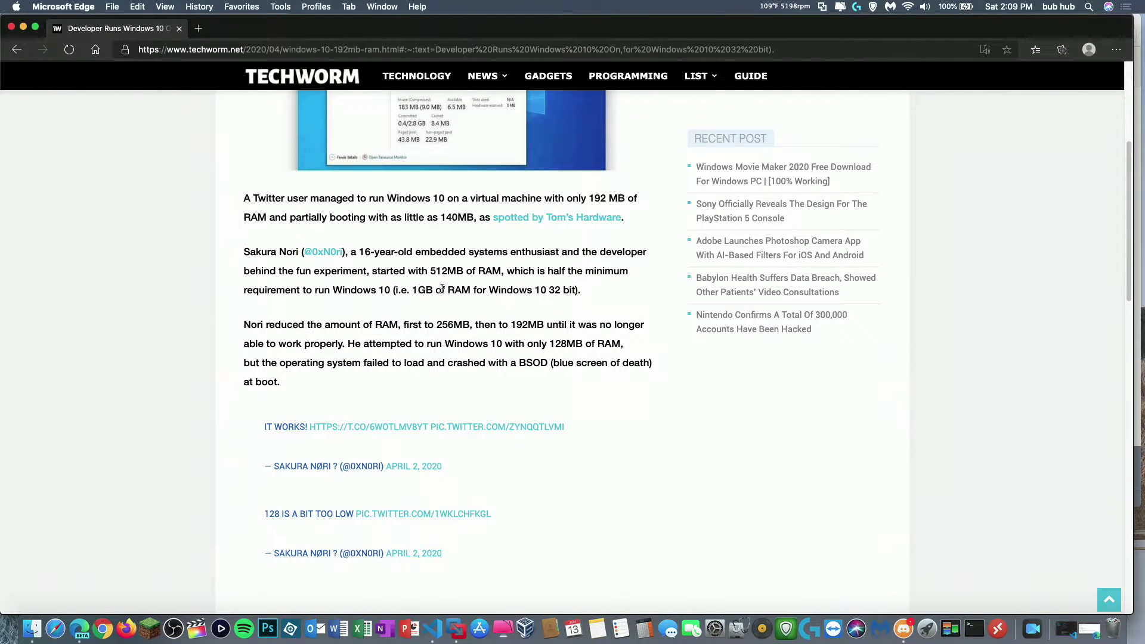
{"action": "left_click_drag", "start_coordinate": [489, 290], "coordinate": [481, 286]}
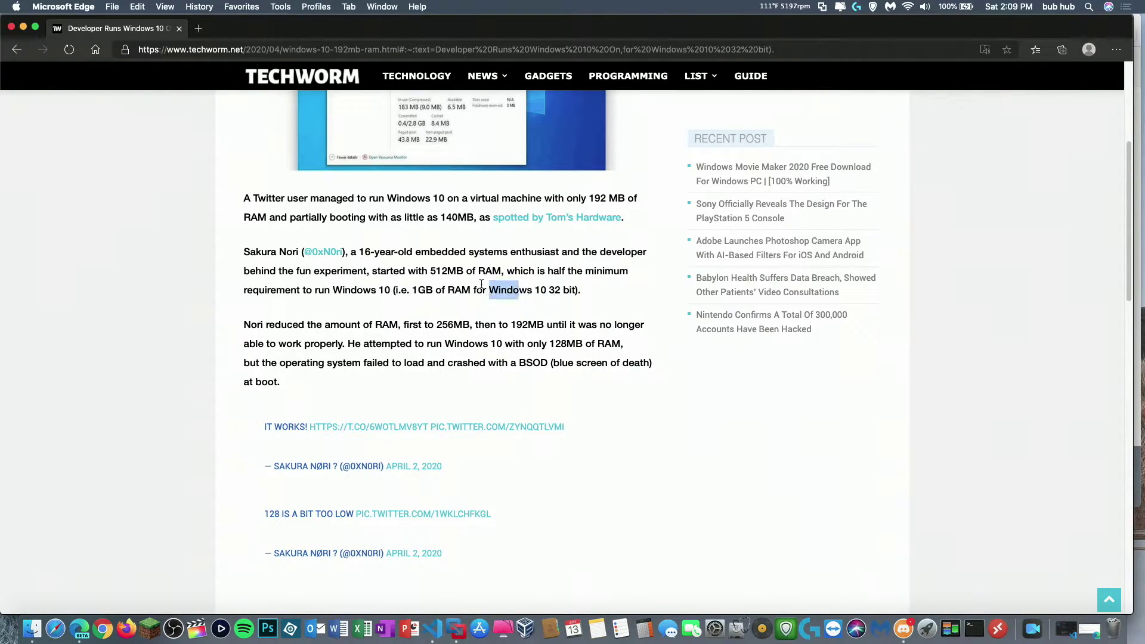
{"action": "left_click", "coordinate": [481, 287]}
- Back at the top, select '192MB' in the article title
{"action": "scroll", "coordinate": [503, 341], "scroll_direction": "up", "scroll_amount": 5}
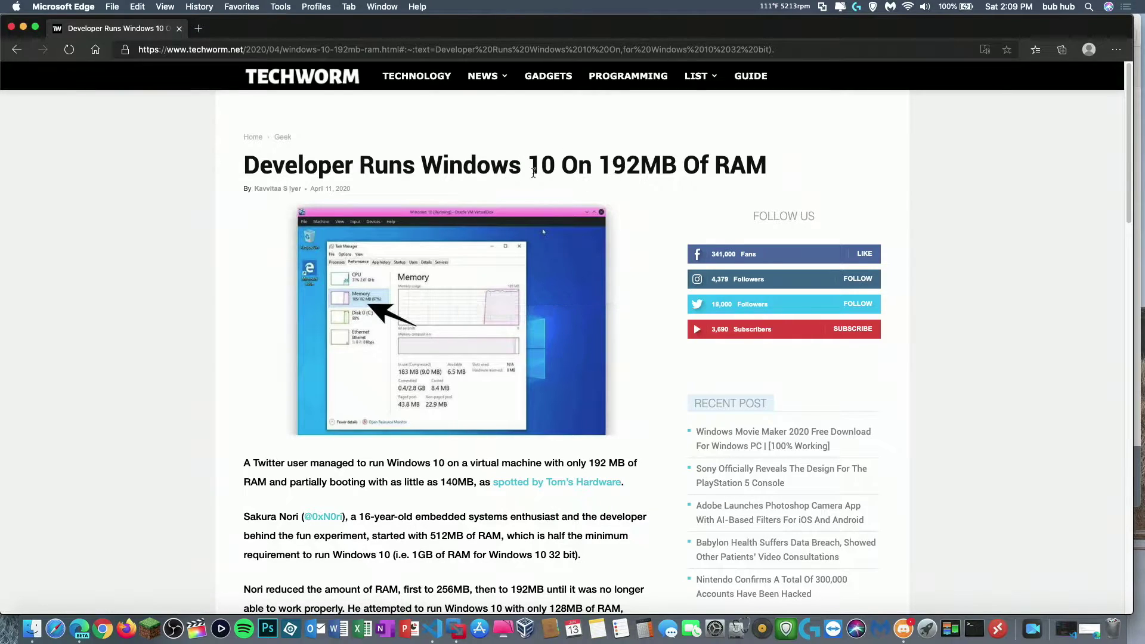
{"action": "left_click_drag", "start_coordinate": [598, 170], "coordinate": [675, 173]}
{"action": "left_click", "coordinate": [675, 174]}
{"action": "left_click_drag", "start_coordinate": [598, 161], "coordinate": [677, 156]}
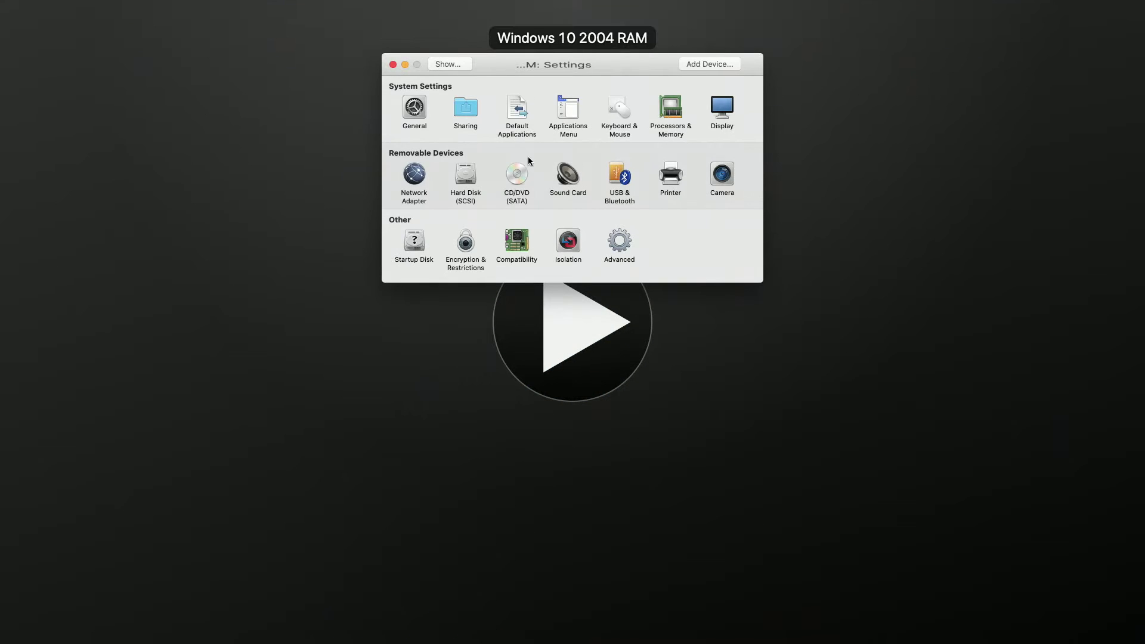
- Keep the VM at 1 processor core and set its memory to 256 MB
{"action": "left_click", "coordinate": [671, 108]}
{"action": "left_click", "coordinate": [485, 114]}
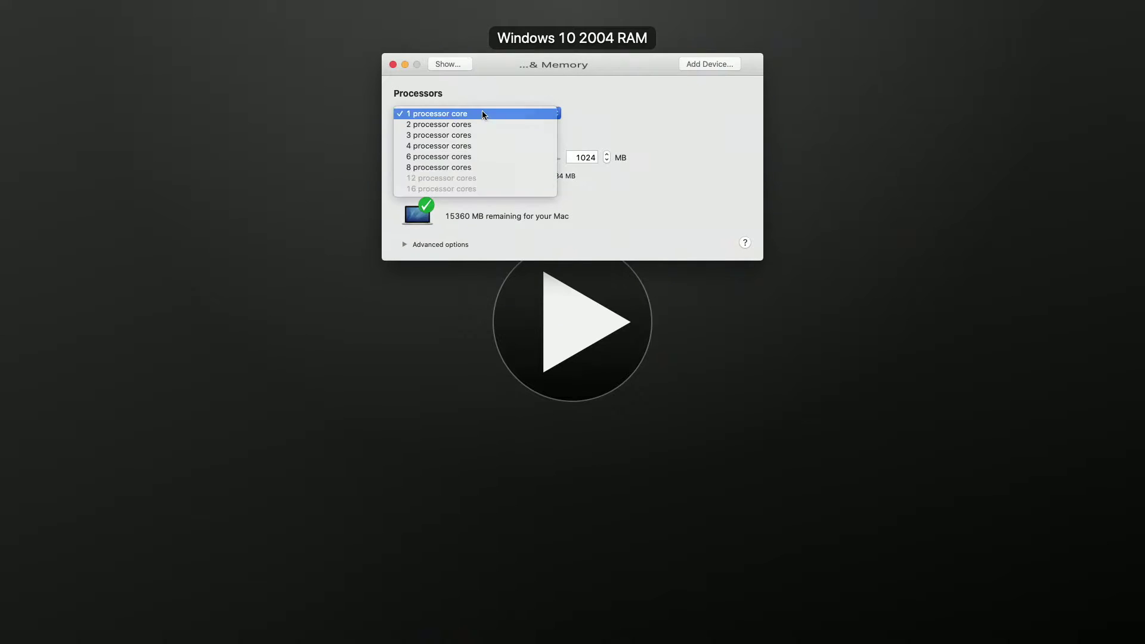
{"action": "left_click", "coordinate": [483, 113]}
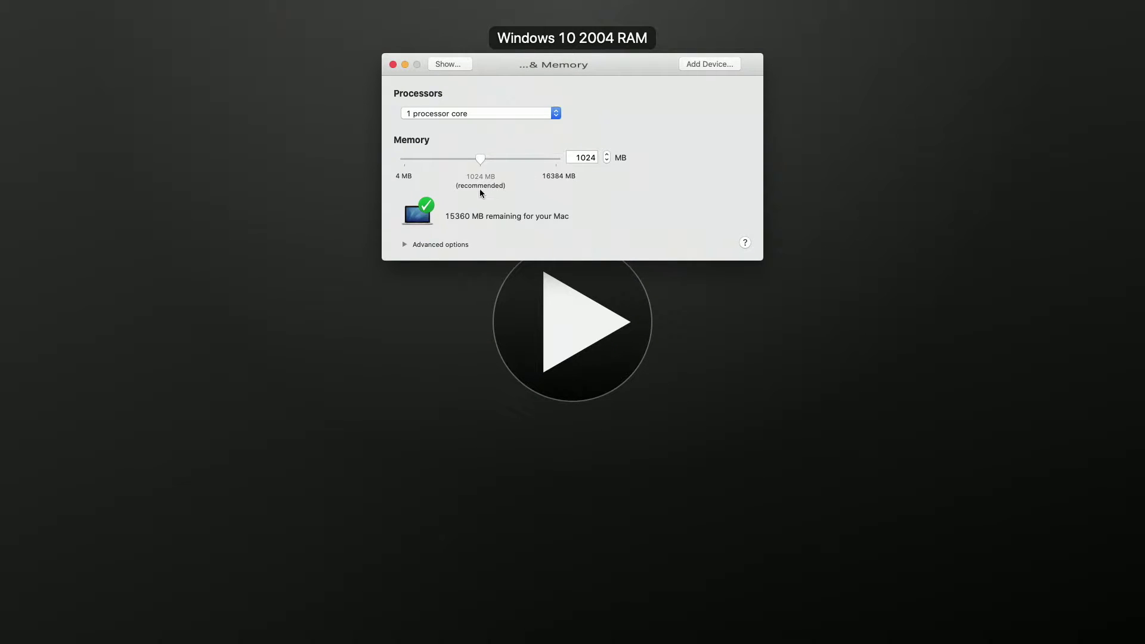
{"action": "left_click", "coordinate": [571, 158]}
{"action": "type", "text": "2565"}
{"action": "key", "text": "Return"}
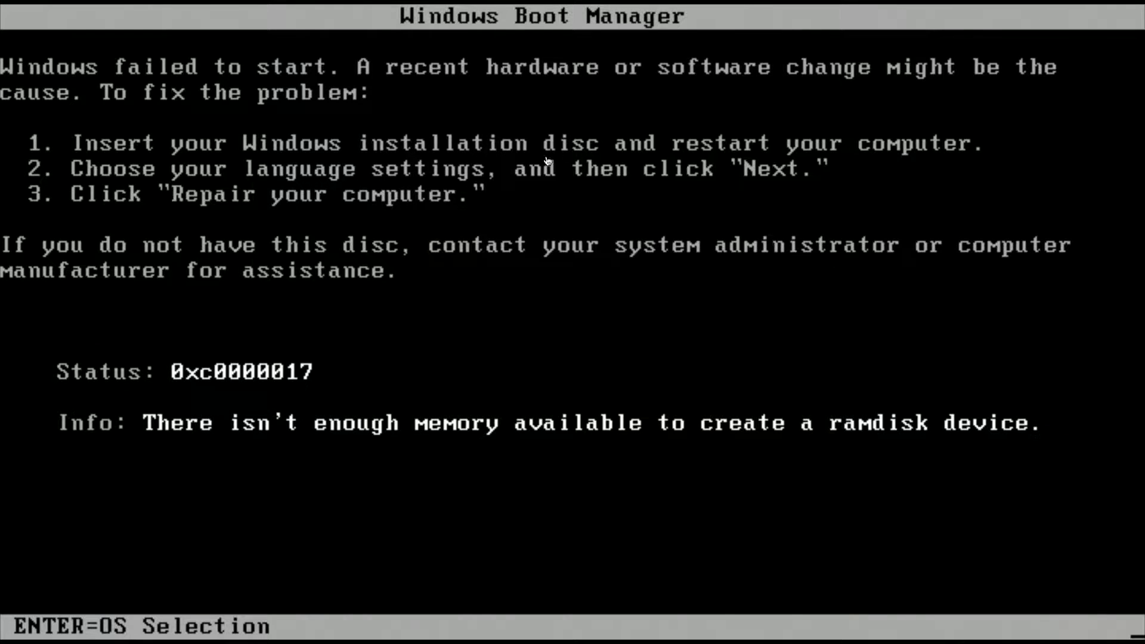
- Retry booting Windows Setup from the Boot Manager, then restart the failing virtual machine
{"action": "left_click", "coordinate": [211, 7]}
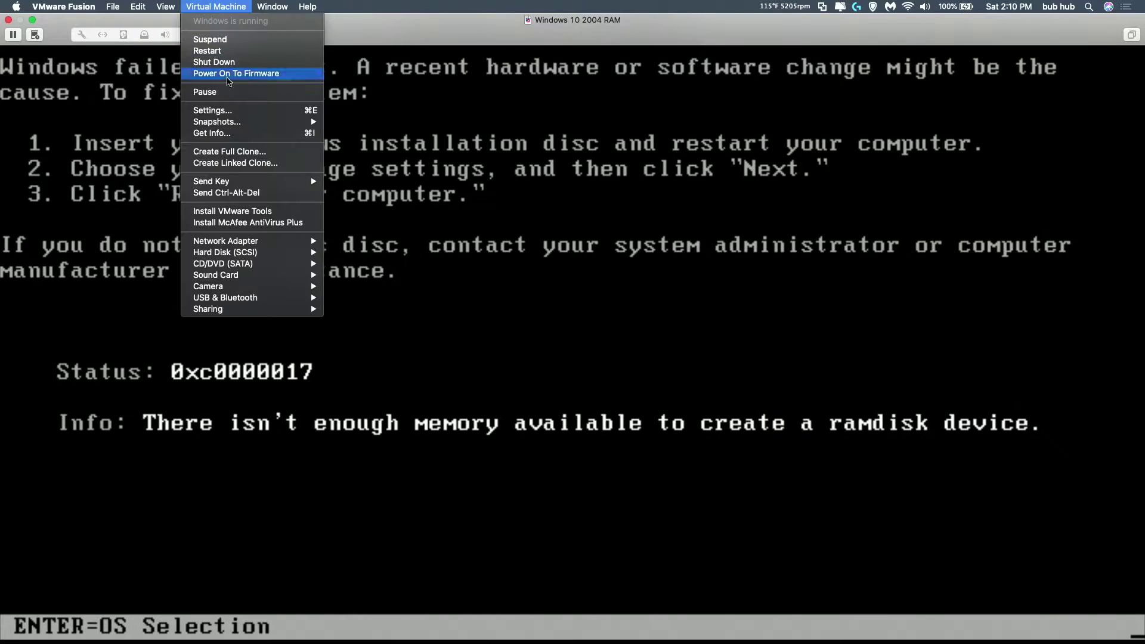
{"action": "left_click", "coordinate": [384, 340]}
{"action": "key", "text": "Return"}
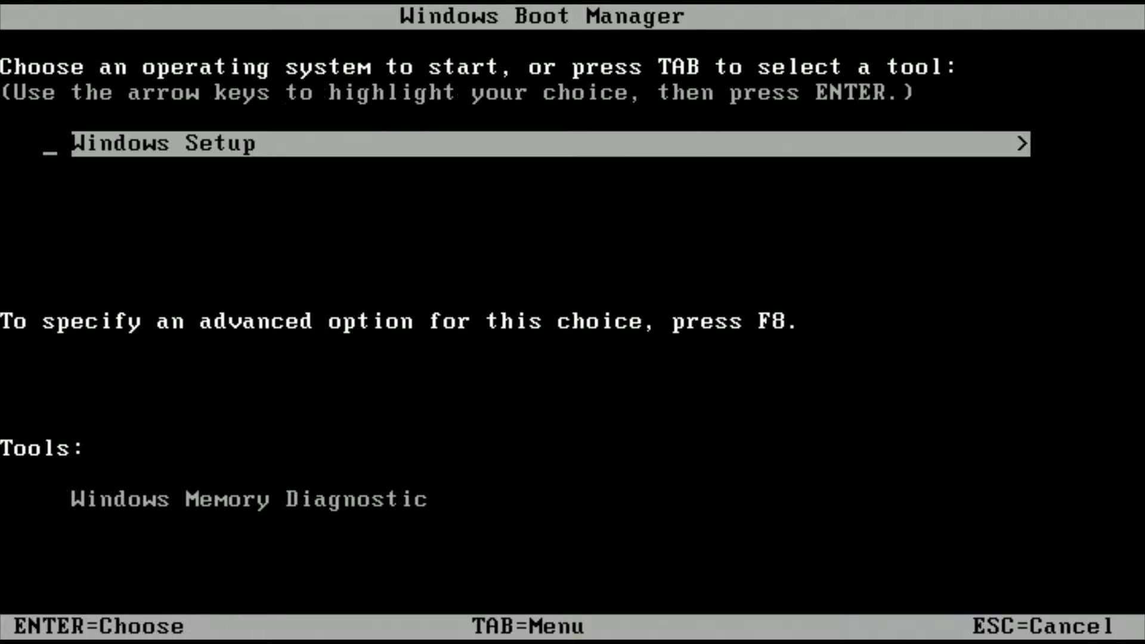
{"action": "key", "text": "Return"}
{"action": "key", "text": "Return"}
{"action": "key", "text": "Return"}
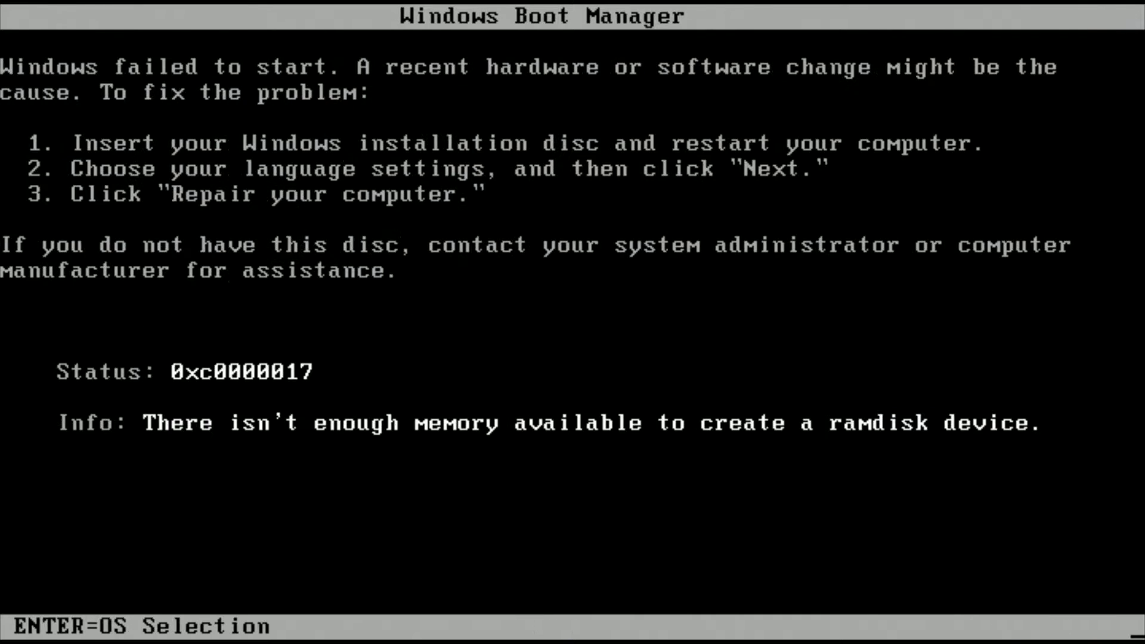
{"action": "left_click", "coordinate": [215, 6]}
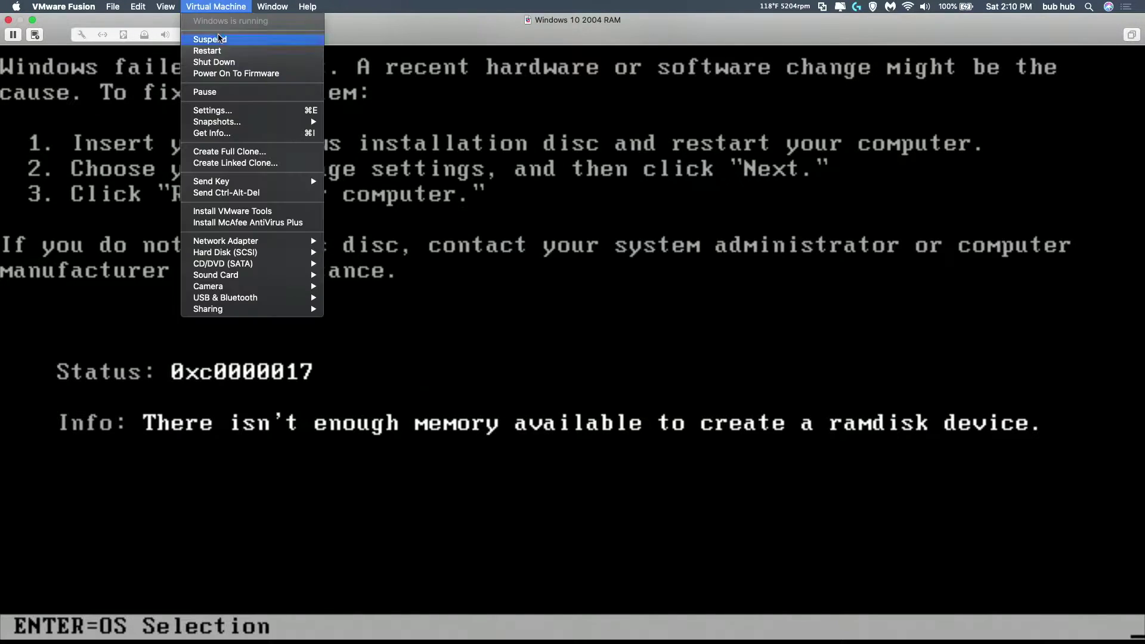
{"action": "left_click", "coordinate": [219, 54]}
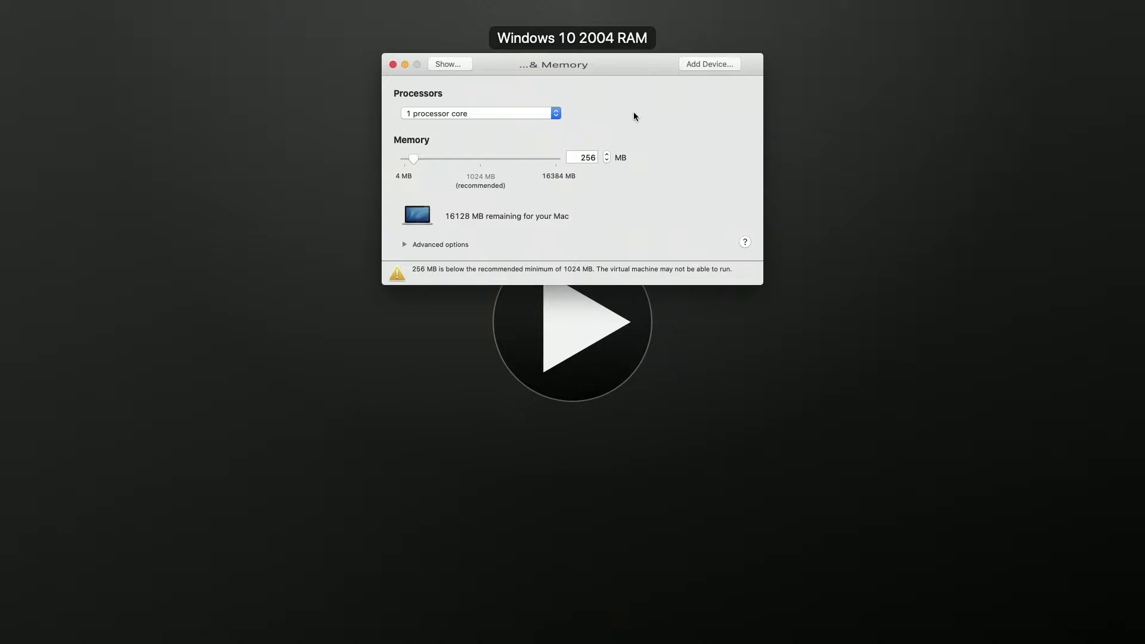
- Replace the 256 MB memory value with 1024 MB
{"action": "double_click", "coordinate": [587, 157]}
{"action": "type", "text": "1024"}
{"action": "key", "text": "Return"}
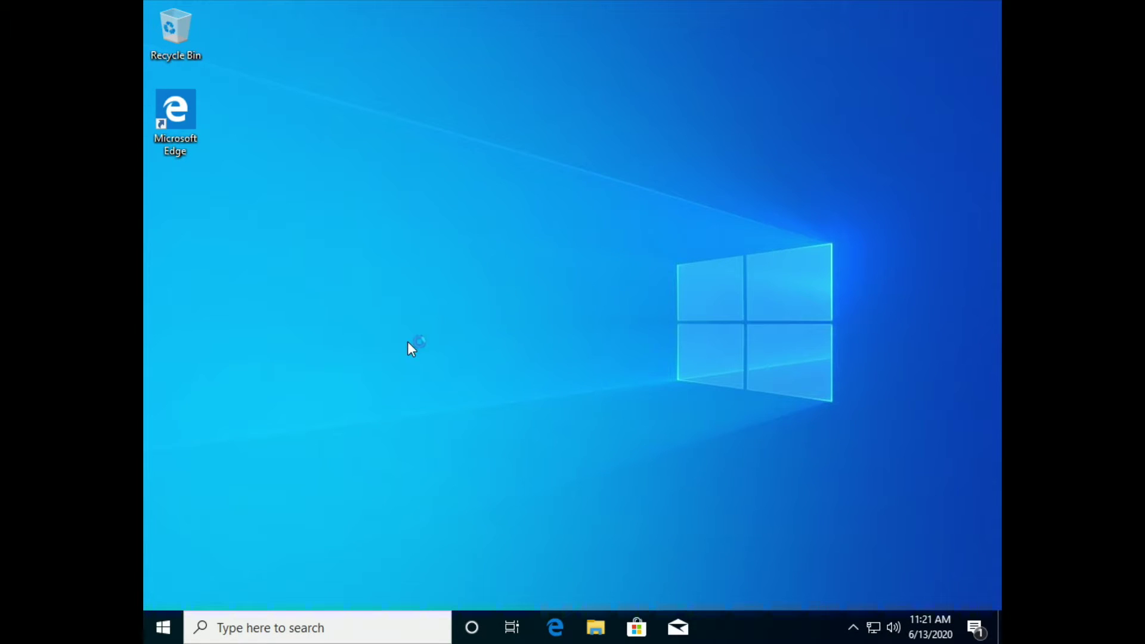
- Launch Task Manager from the taskbar in full view and show its Performance graphs
{"action": "right_click", "coordinate": [747, 623]}
{"action": "left_click", "coordinate": [772, 544]}
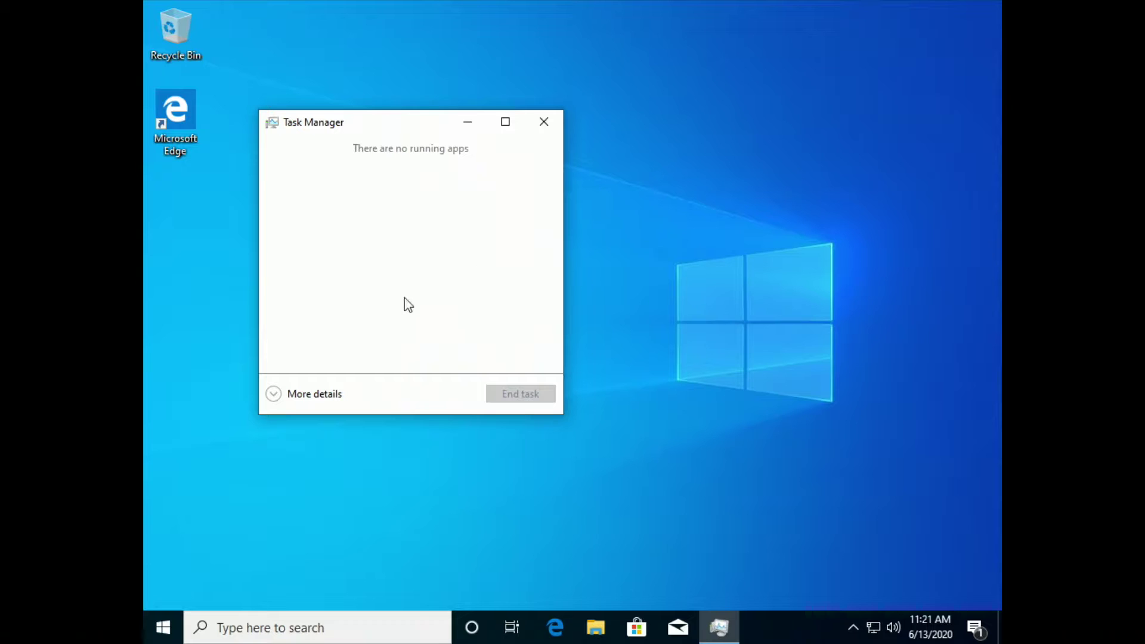
{"action": "left_click", "coordinate": [309, 396]}
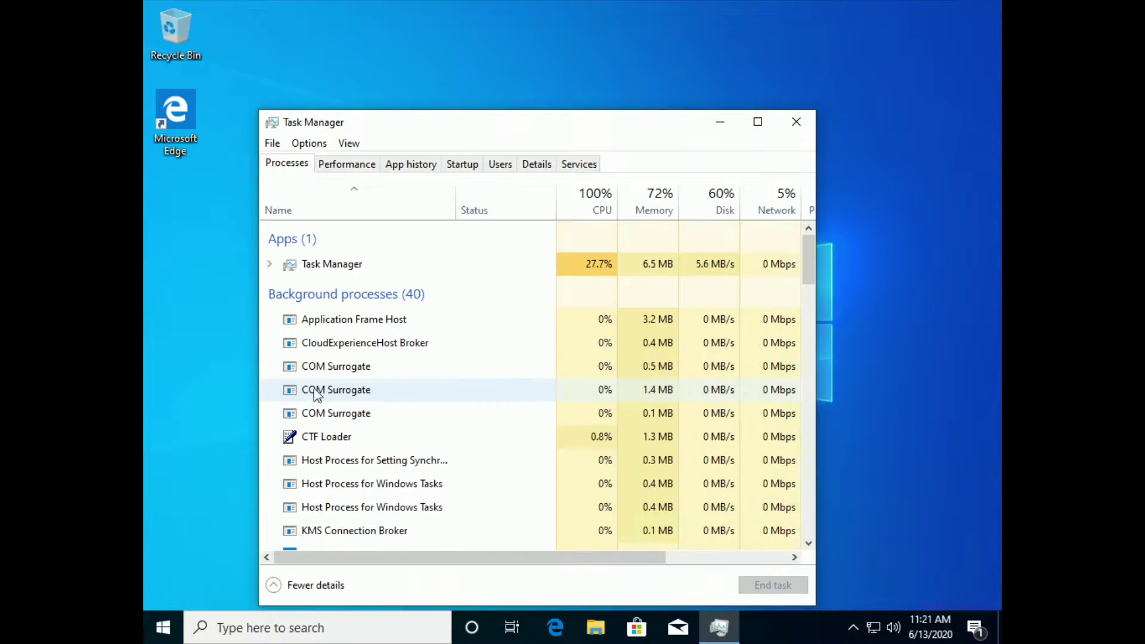
{"action": "left_click", "coordinate": [365, 169]}
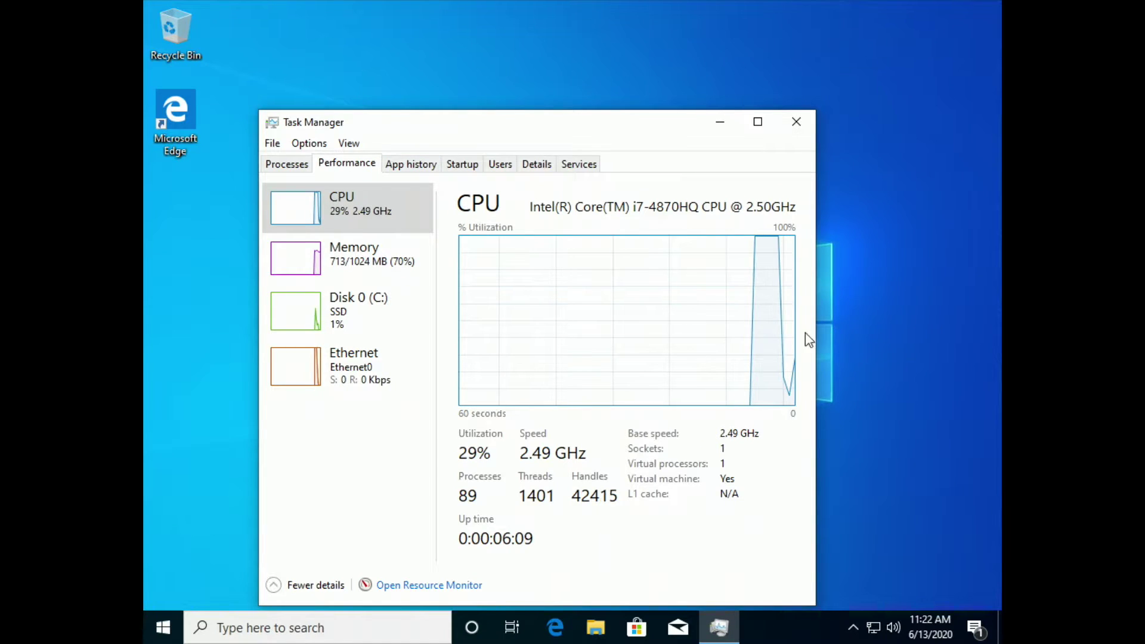
{"action": "left_click", "coordinate": [920, 369]}
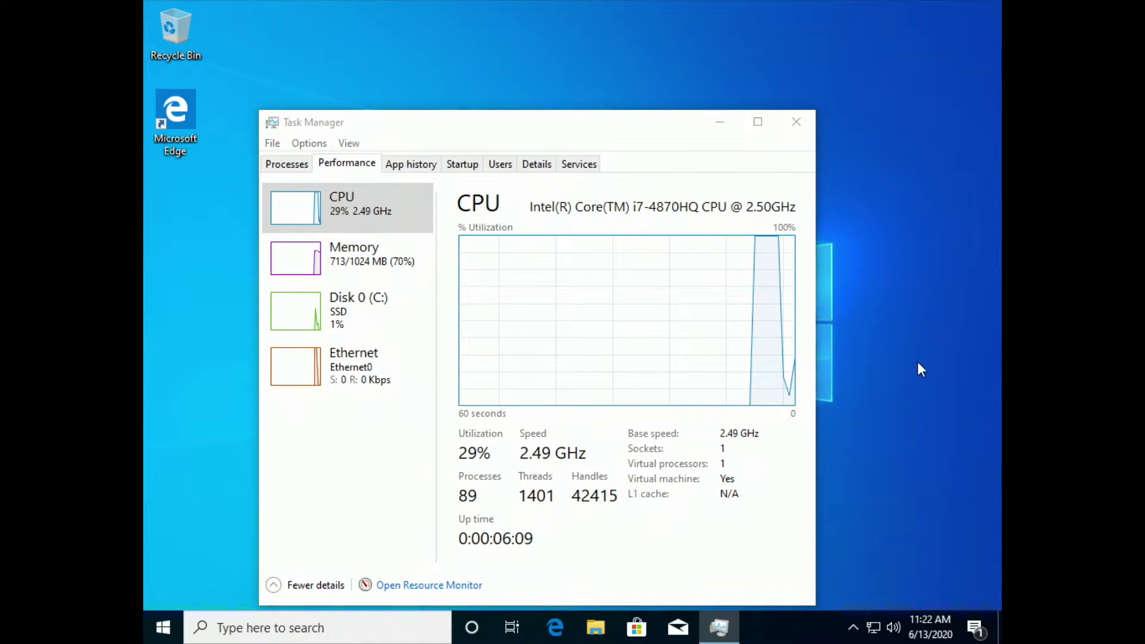
- Disable the Microsoft OneDrive and Windows Security notification startup entries
{"action": "left_click", "coordinate": [477, 167]}
{"action": "left_click", "coordinate": [491, 261]}
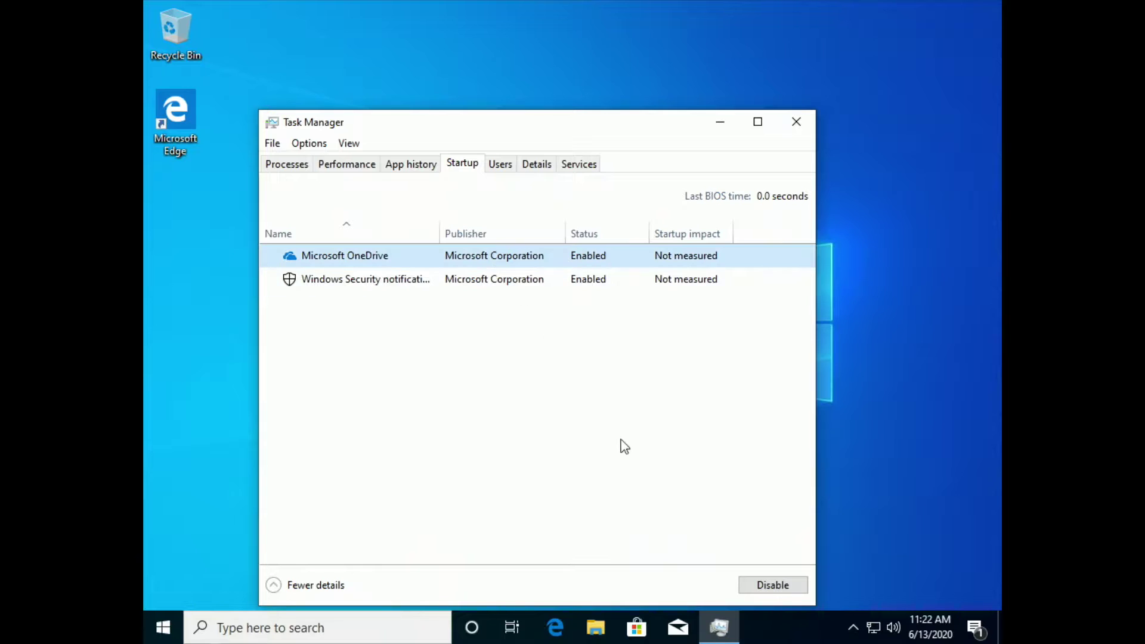
{"action": "left_click", "coordinate": [774, 585]}
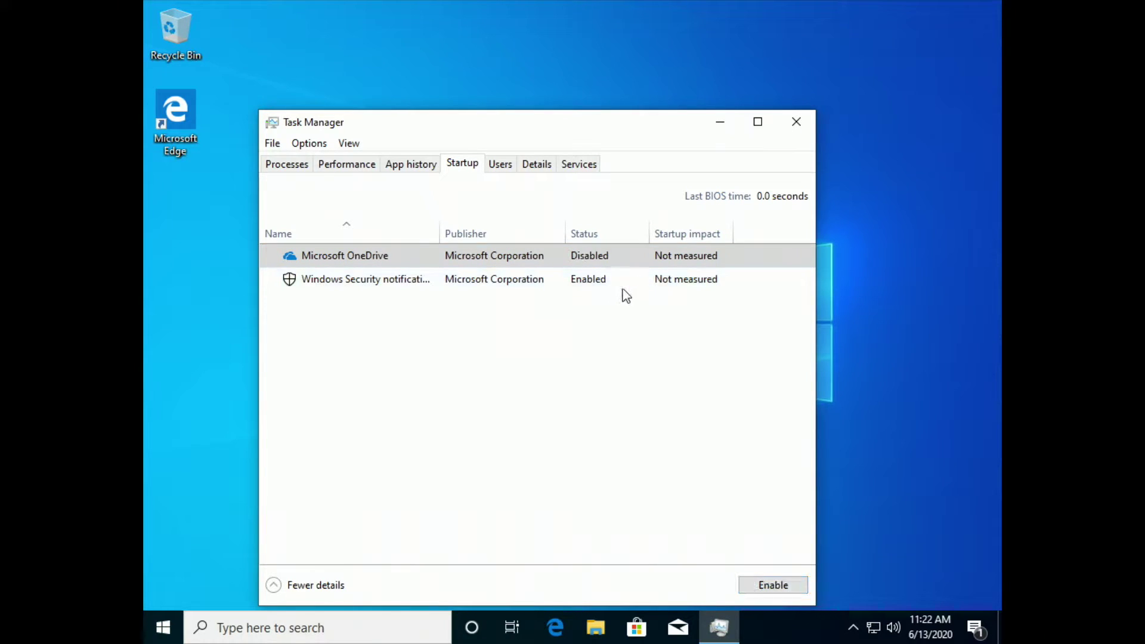
{"action": "left_click", "coordinate": [620, 286]}
{"action": "left_click", "coordinate": [773, 585]}
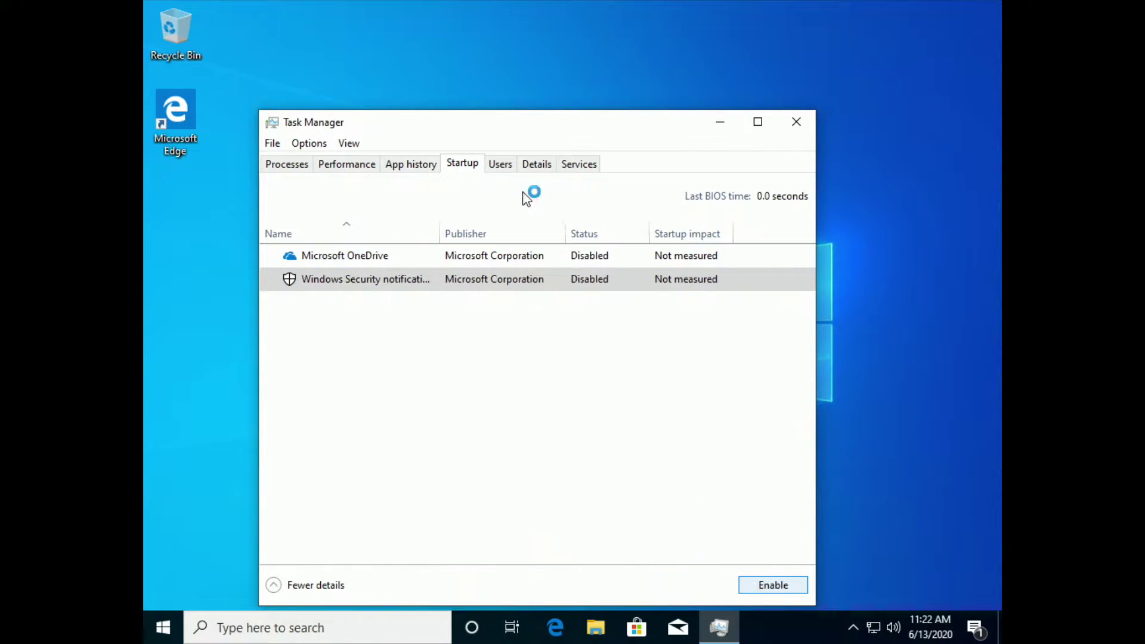
- Browse the Users and Details tabs and select the dllhost.exe process
{"action": "left_click", "coordinate": [531, 276]}
{"action": "left_click", "coordinate": [505, 166]}
{"action": "left_click", "coordinate": [539, 165]}
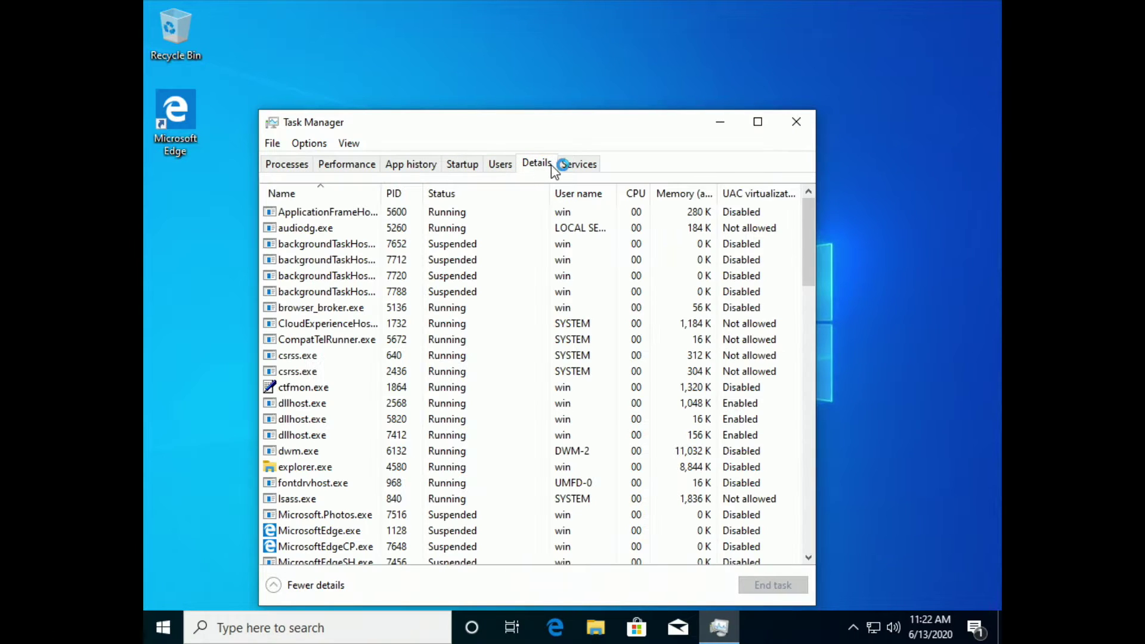
{"action": "left_click", "coordinate": [577, 167]}
{"action": "left_click", "coordinate": [328, 404]}
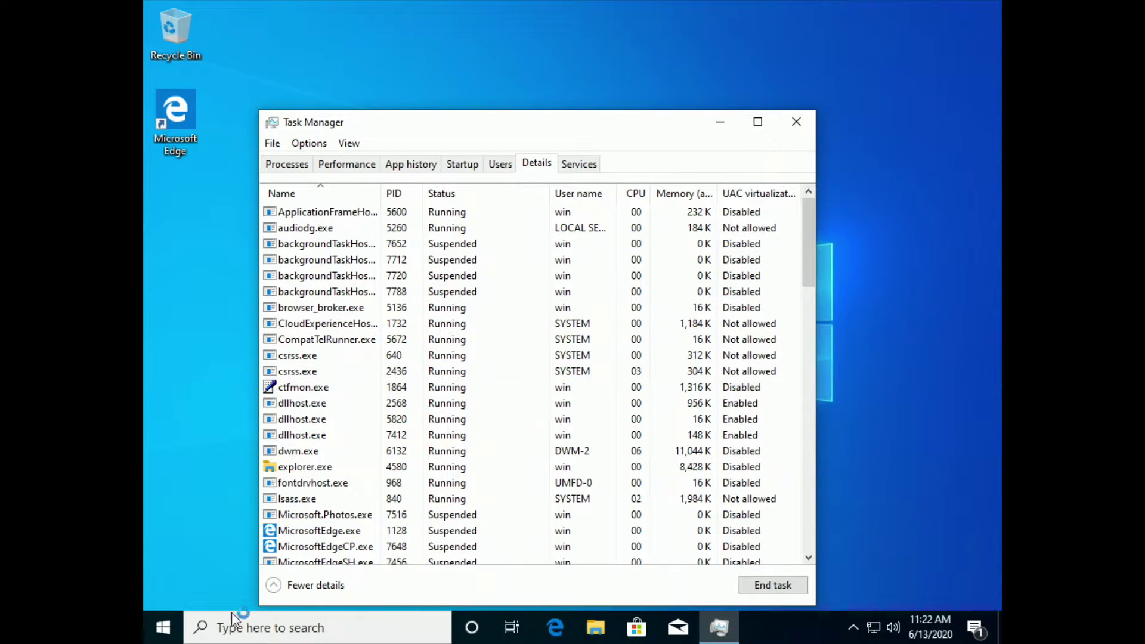
- Shut Windows down from the Start menu's power options
{"action": "left_click", "coordinate": [150, 633]}
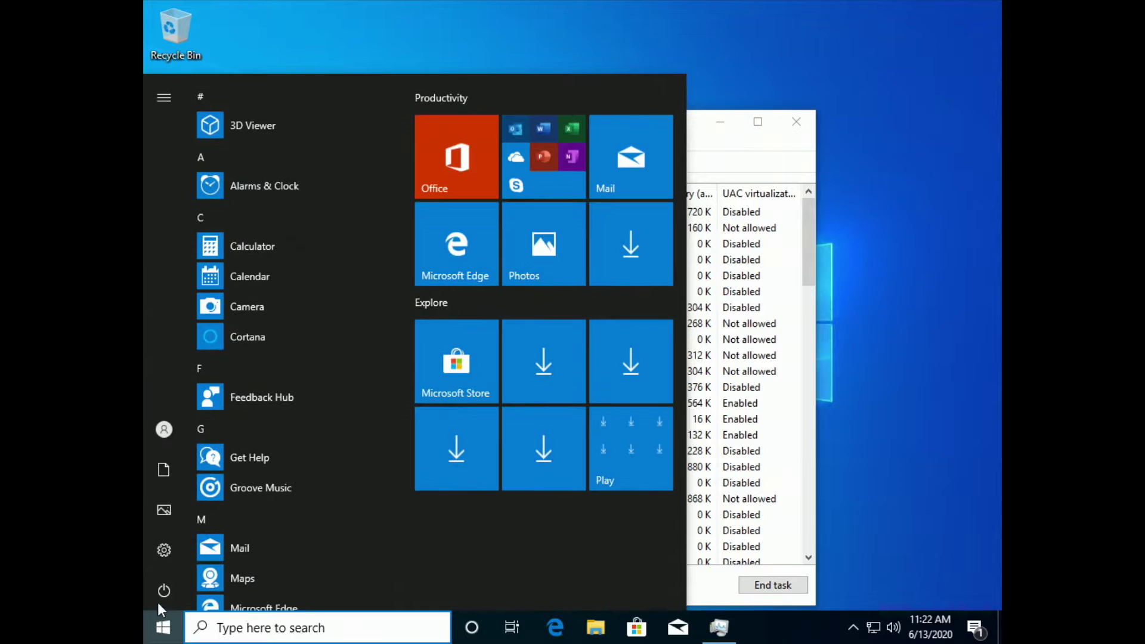
{"action": "left_click", "coordinate": [160, 593]}
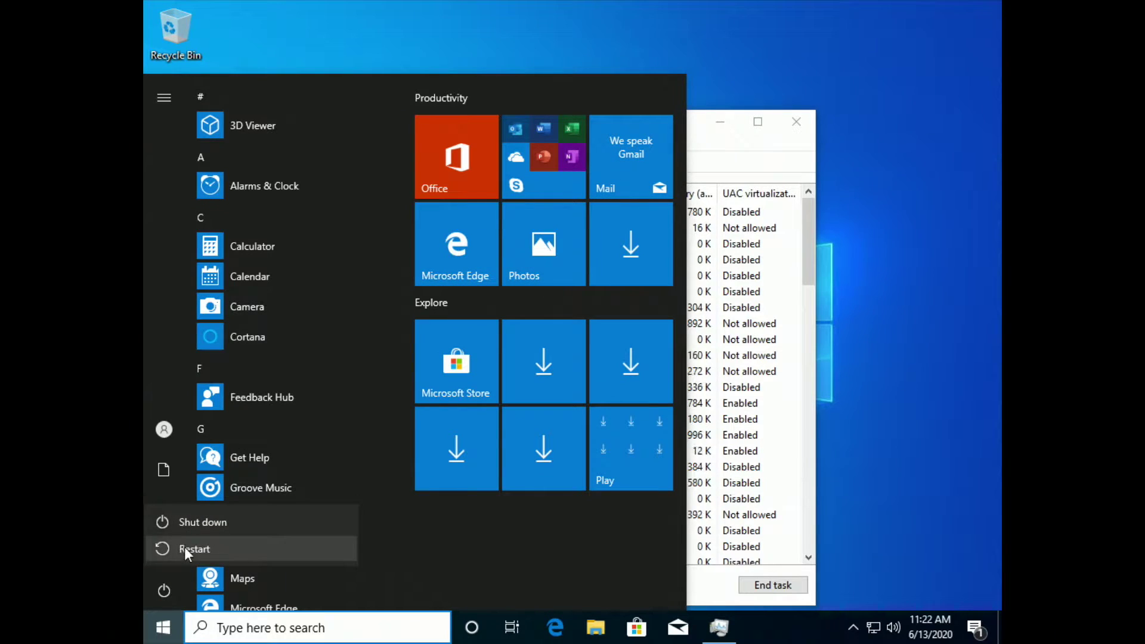
{"action": "left_click", "coordinate": [200, 516]}
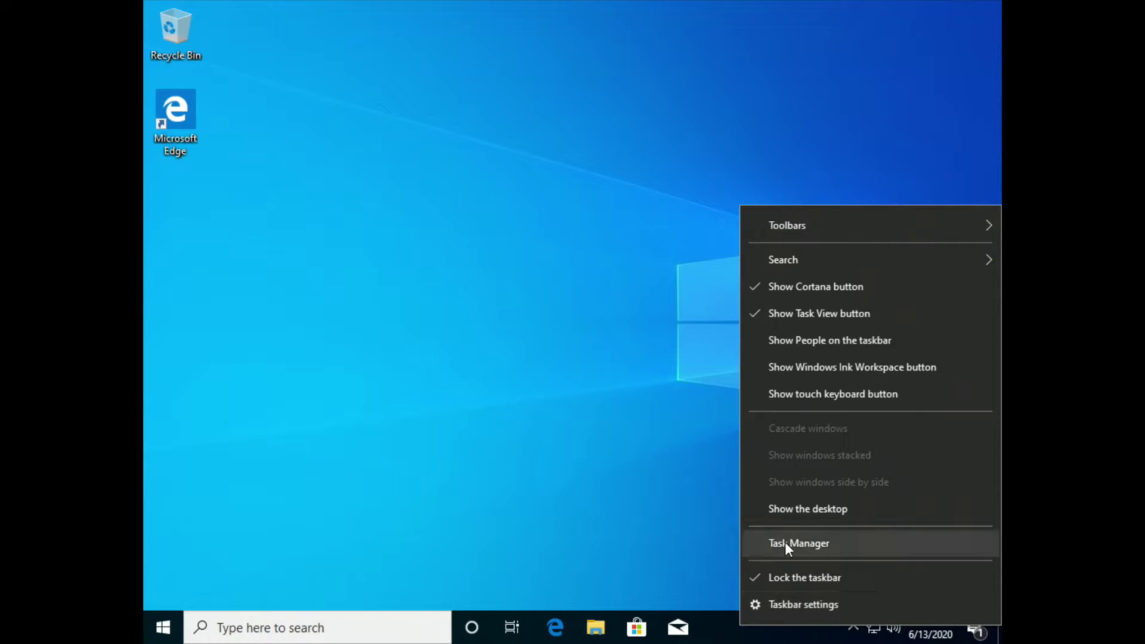
- Read Task Manager's Memory graph, about 476 of 512 MB used, then close Task Manager
{"action": "left_click", "coordinate": [785, 543]}
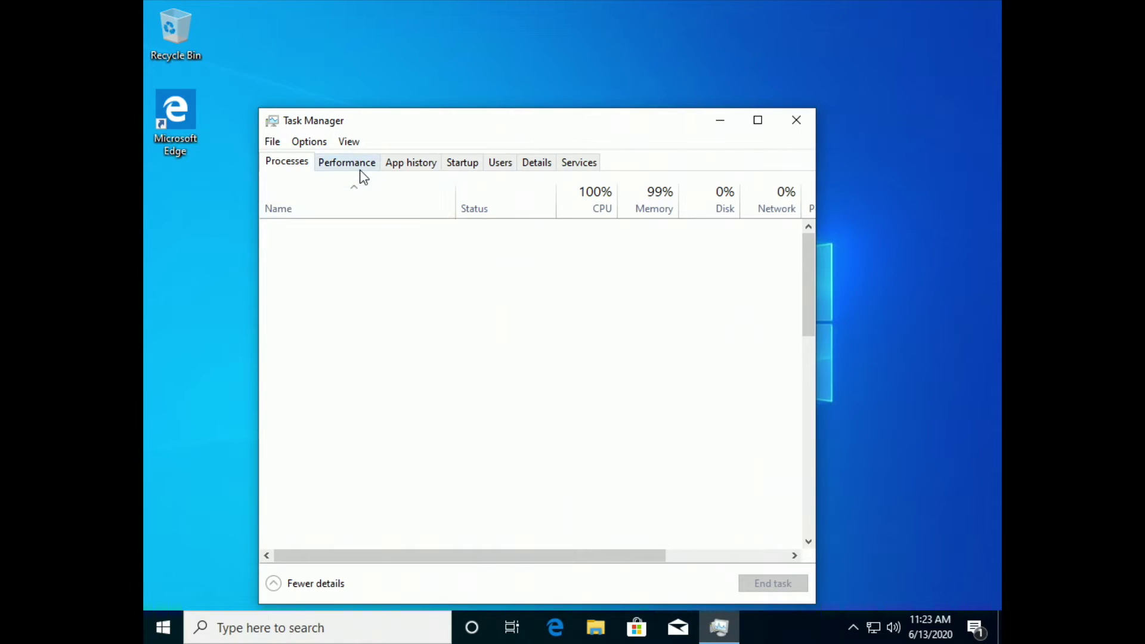
{"action": "left_click", "coordinate": [367, 165]}
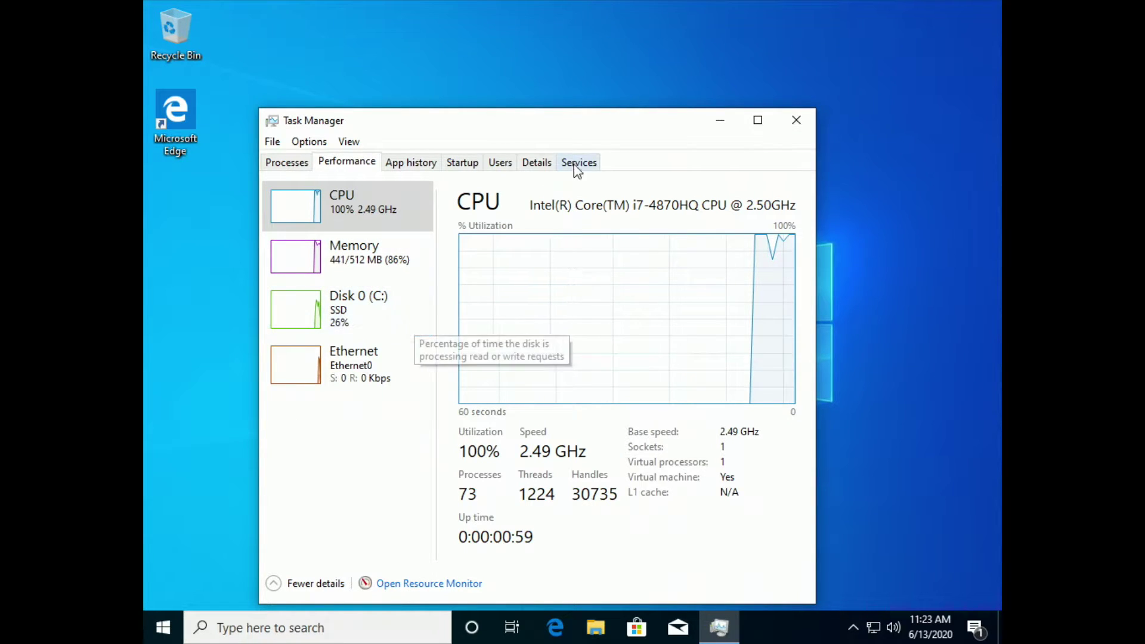
{"action": "right_click", "coordinate": [489, 431]}
{"action": "left_click", "coordinate": [327, 396]}
{"action": "left_click", "coordinate": [327, 396]}
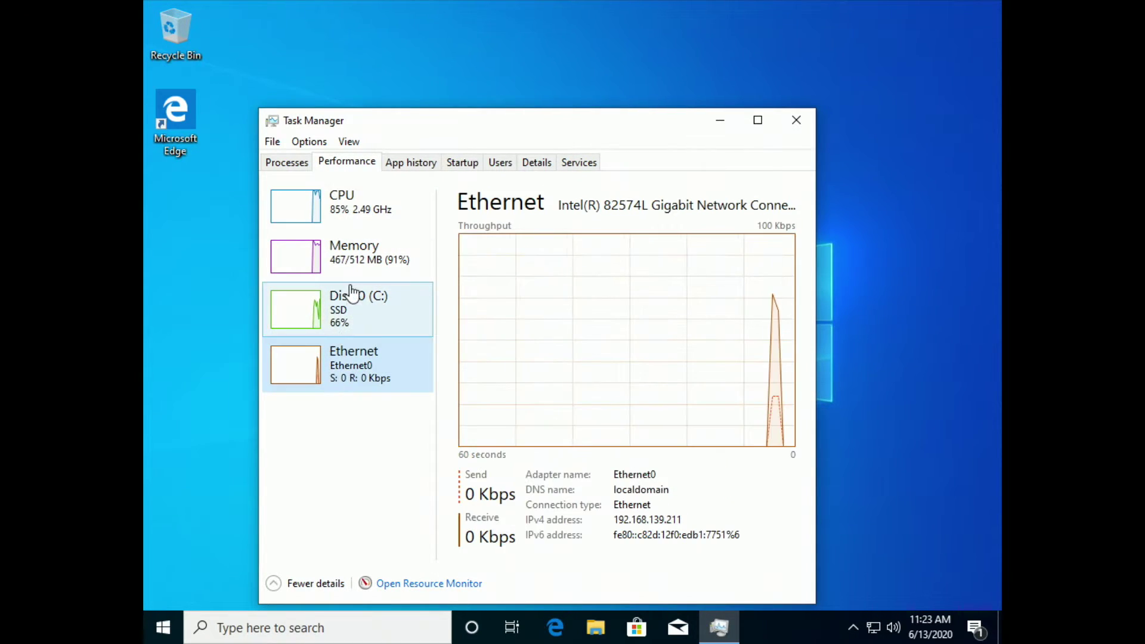
{"action": "left_click", "coordinate": [350, 265]}
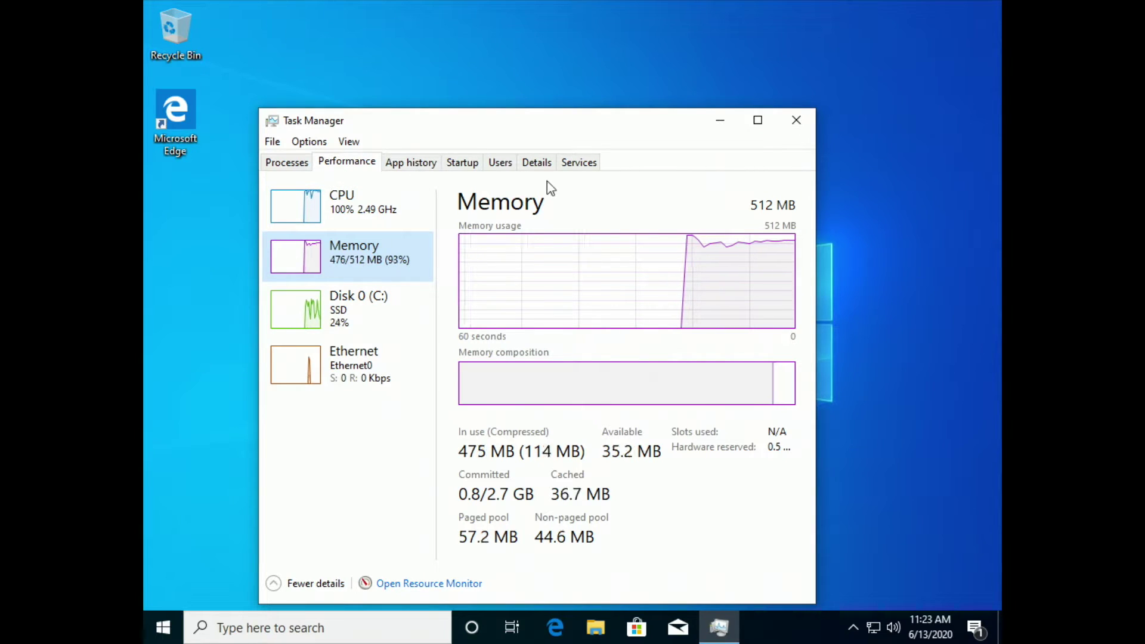
{"action": "left_click", "coordinate": [796, 120]}
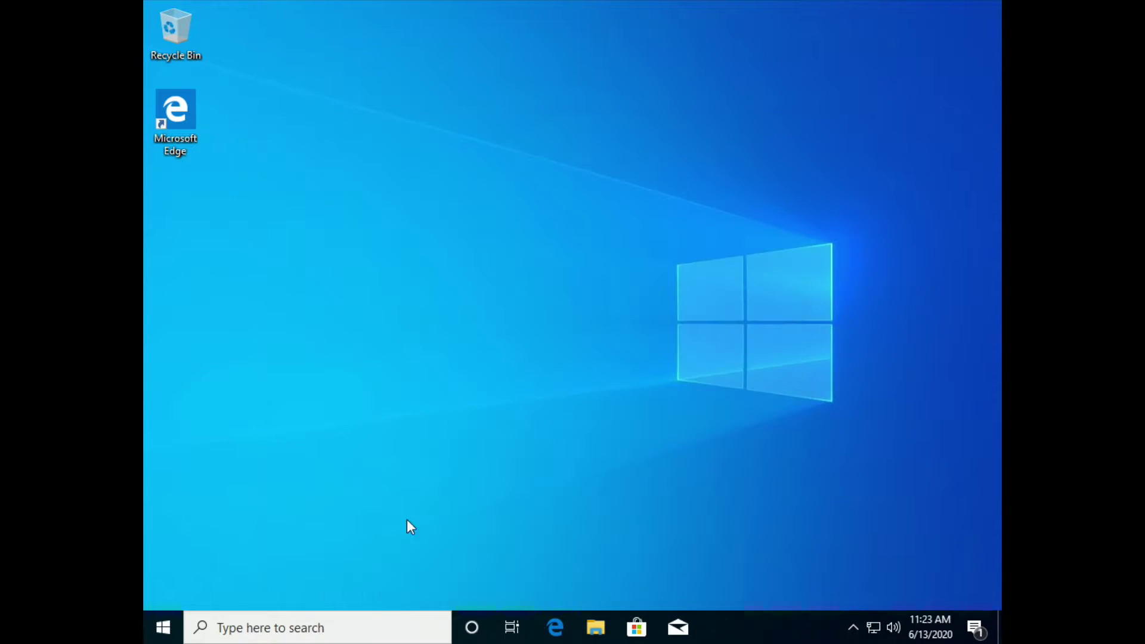
- Power off the Windows VM and select its 512 MB value in Processors & Memory
{"action": "left_click", "coordinate": [164, 630]}
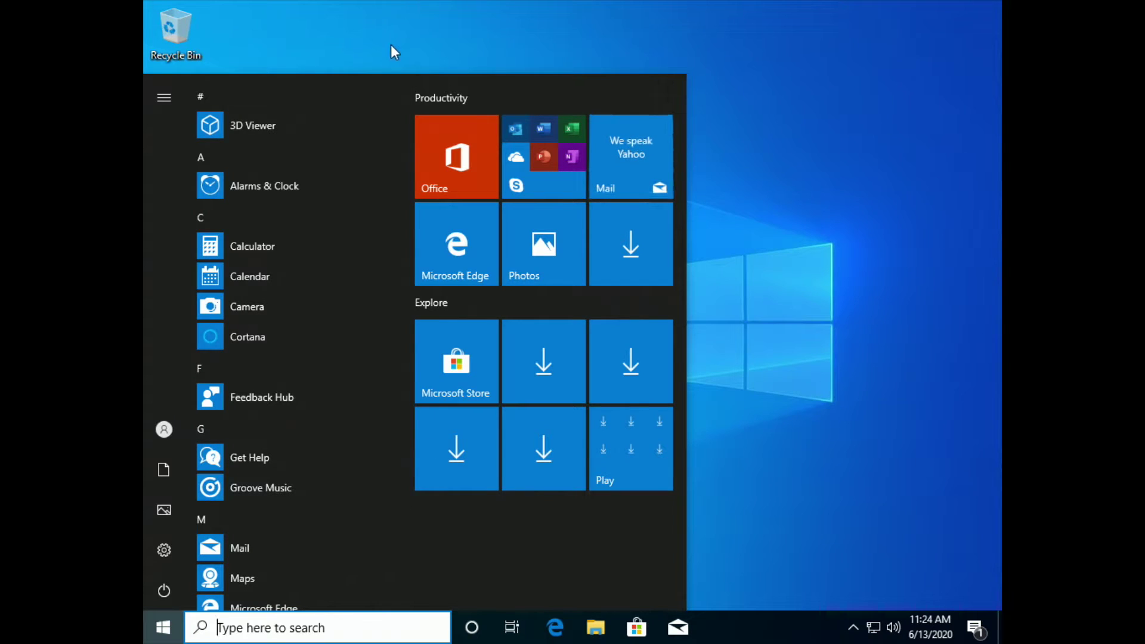
{"action": "left_click", "coordinate": [216, 7]}
{"action": "left_click", "coordinate": [213, 63]}
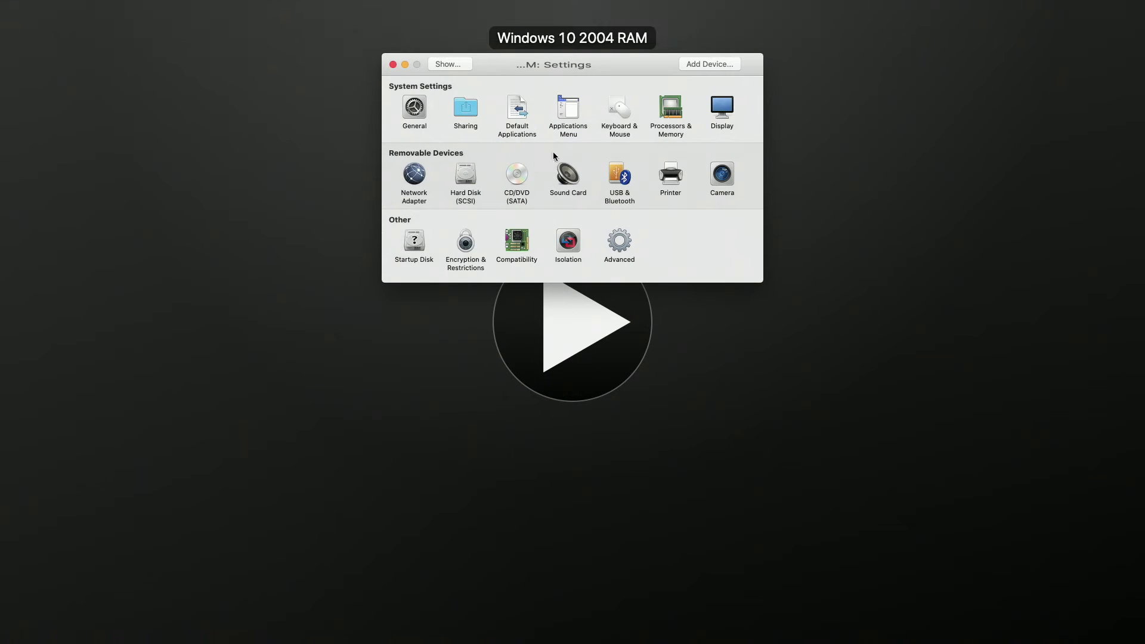
{"action": "left_click", "coordinate": [671, 109]}
{"action": "double_click", "coordinate": [577, 157]}
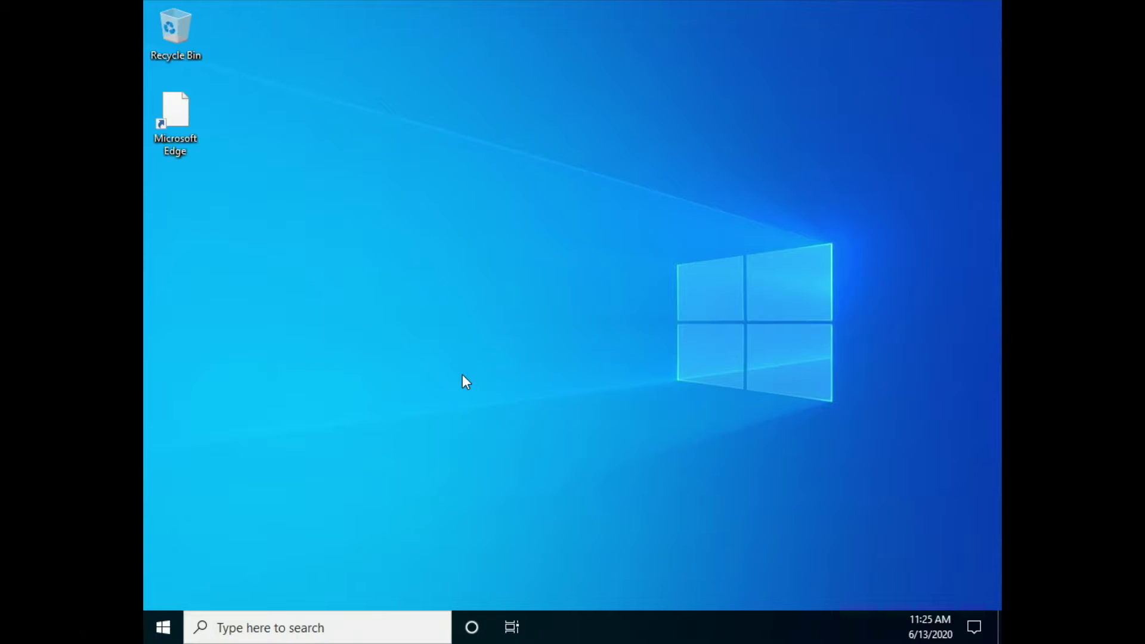
- Dismiss the Windows security screen and launch Task Manager from the taskbar
{"action": "key", "text": "ctrl+alt+Delete"}
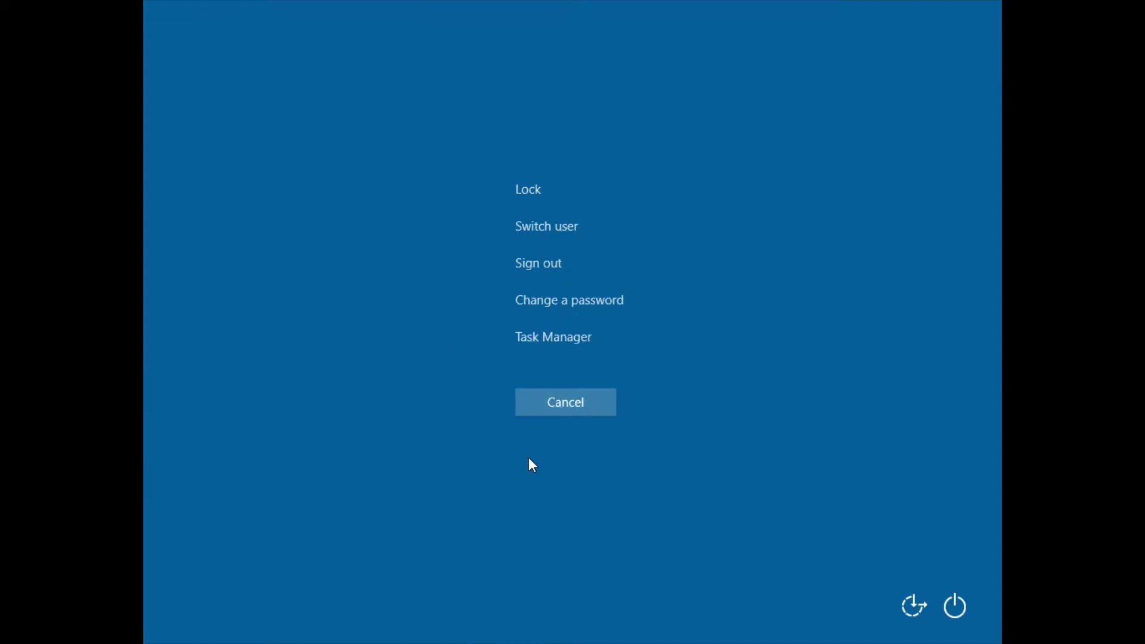
{"action": "left_click", "coordinate": [556, 401]}
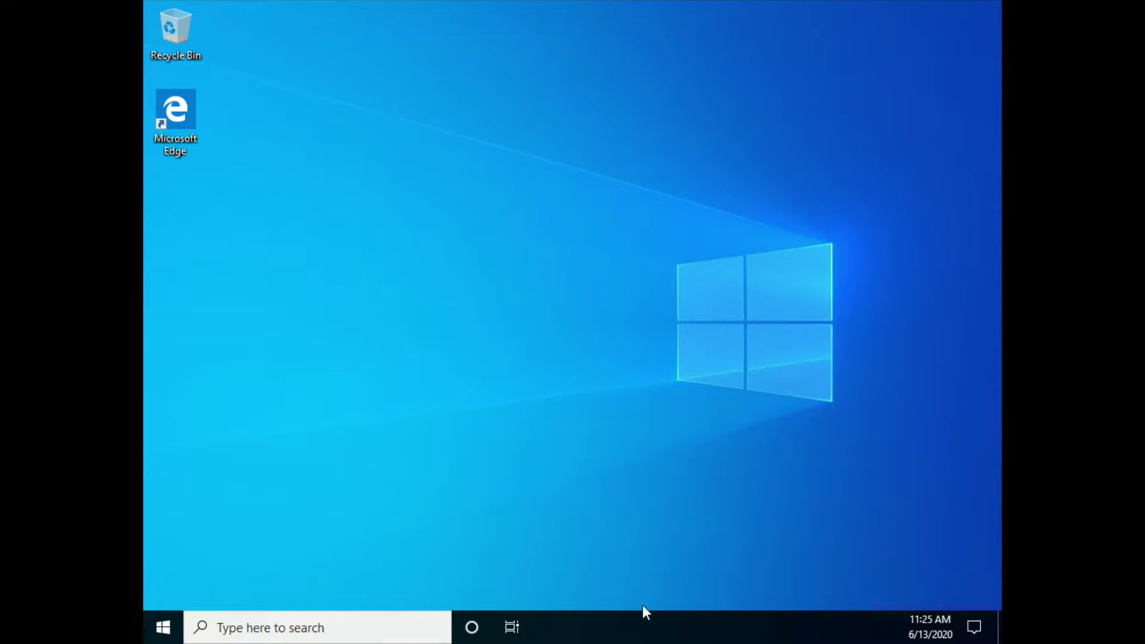
{"action": "right_click", "coordinate": [673, 617]}
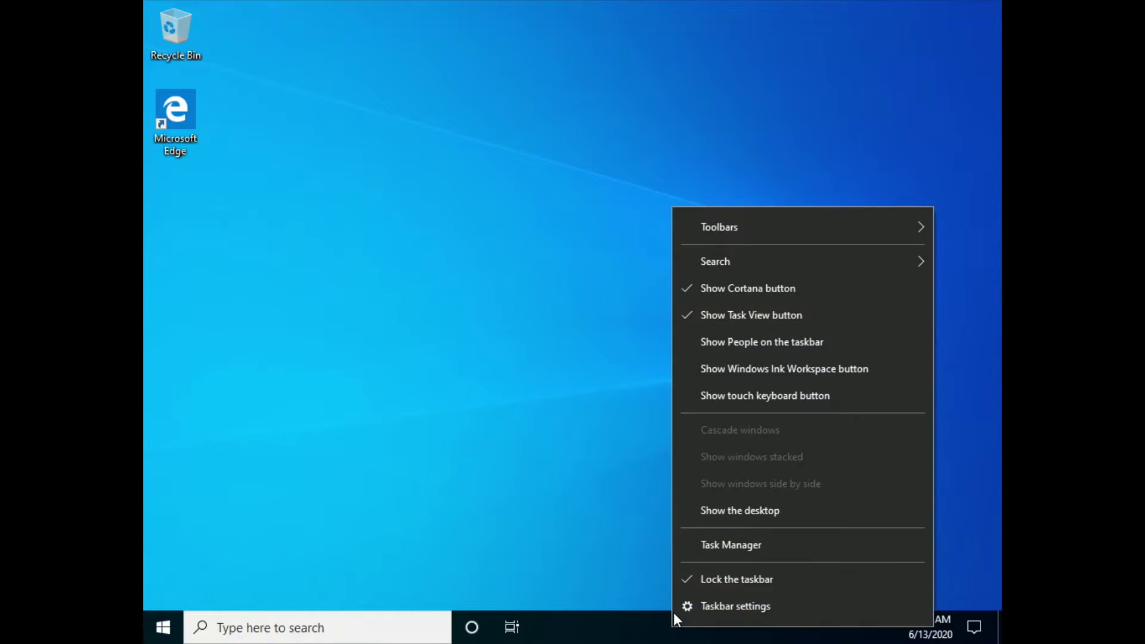
{"action": "left_click", "coordinate": [696, 549]}
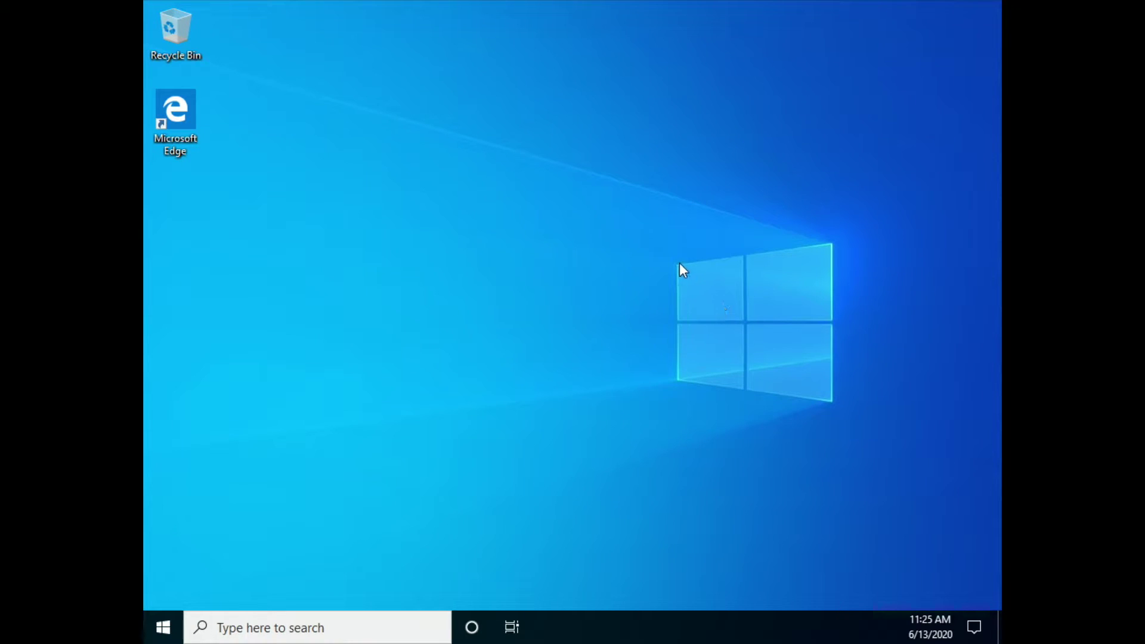
{"action": "left_click_drag", "start_coordinate": [829, 401], "coordinate": [672, 238]}
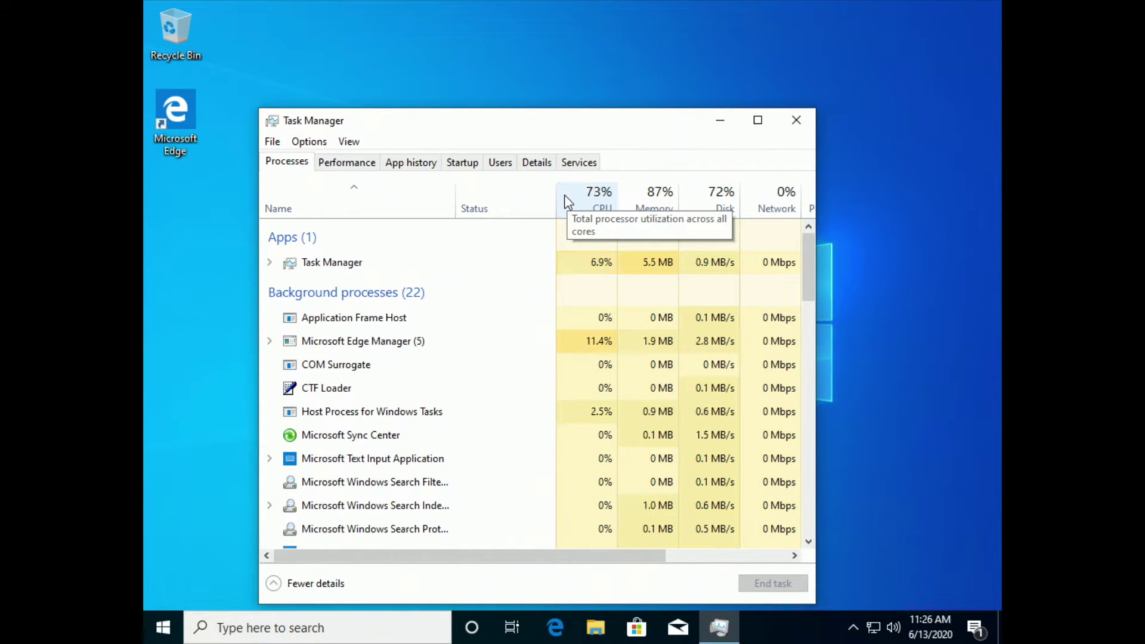
- Show Task Manager's Memory graph with about 235 of 256 MB in use
{"action": "left_click", "coordinate": [365, 160]}
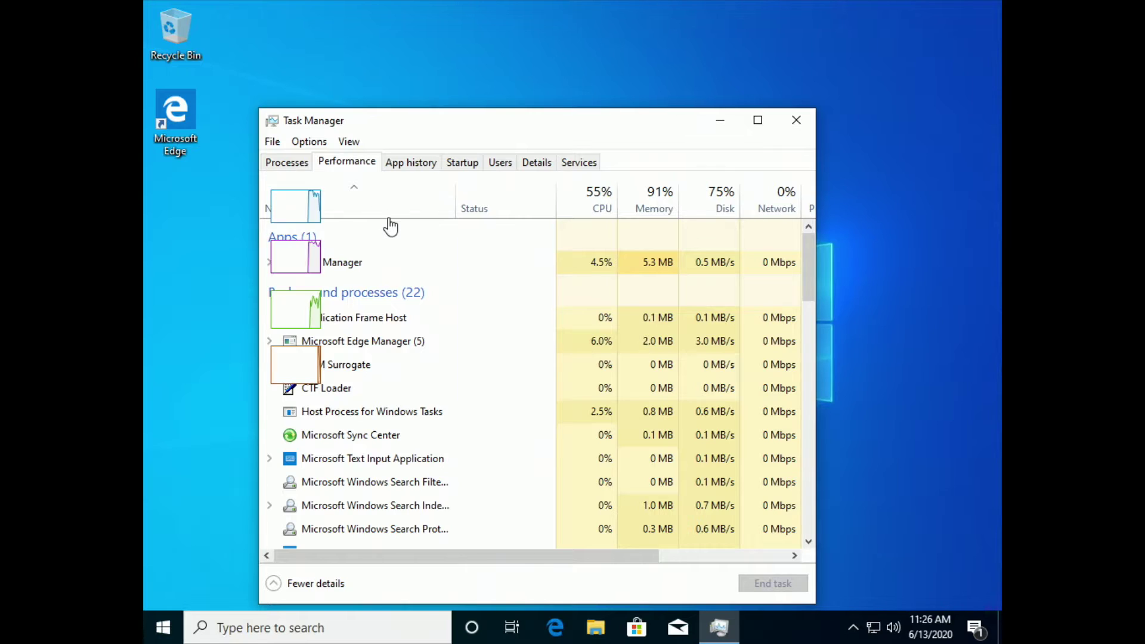
{"action": "left_click", "coordinate": [376, 249]}
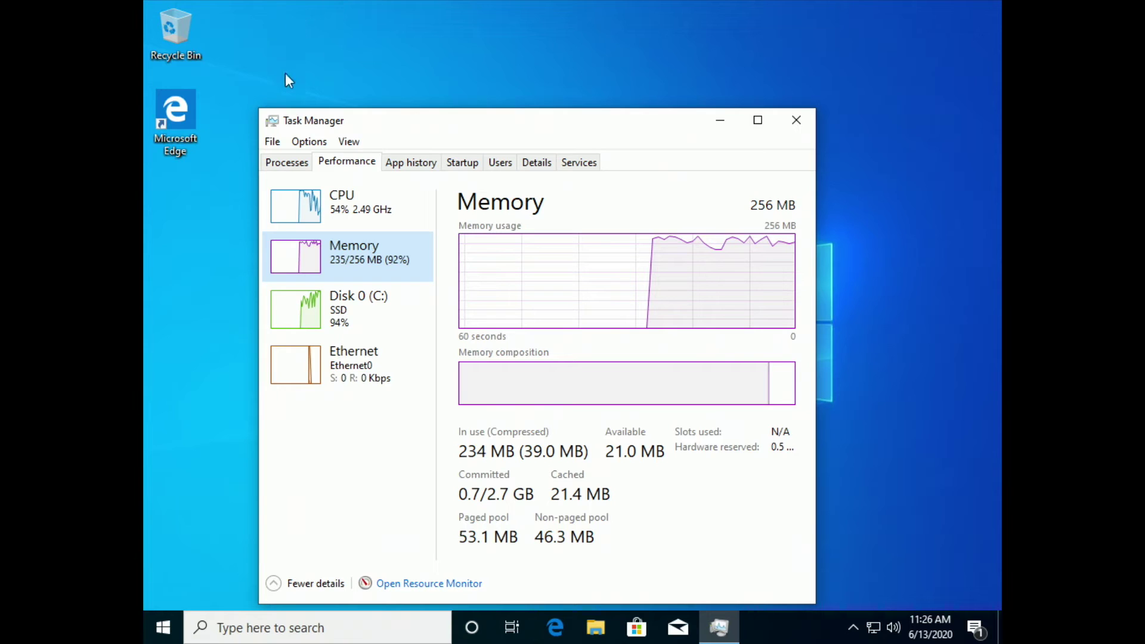
{"action": "mouse_move", "coordinate": [111, 5]}
{"action": "left_click", "coordinate": [216, 6]}
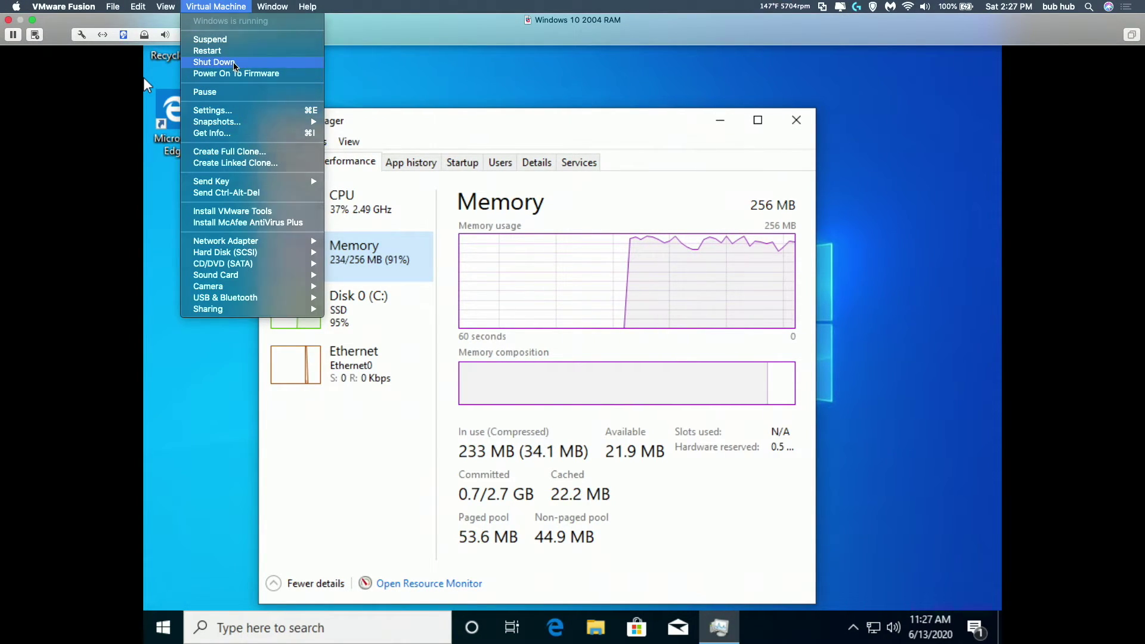
- Shut the VM down and enter a new memory amount in Processors & Memory
{"action": "key", "text": "Escape"}
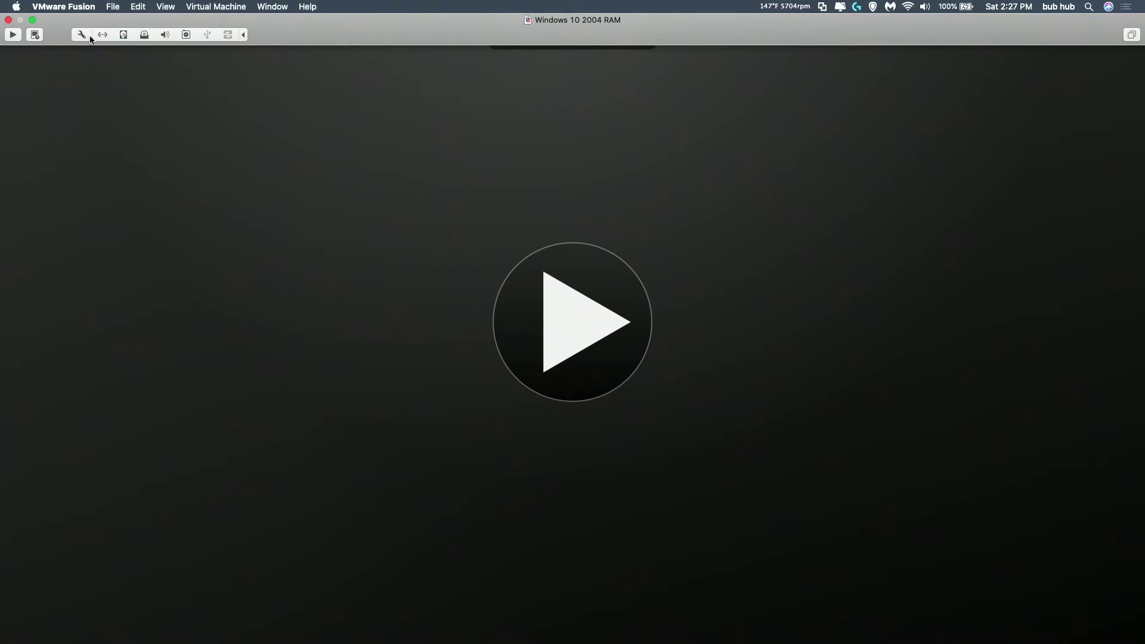
{"action": "left_click", "coordinate": [93, 39]}
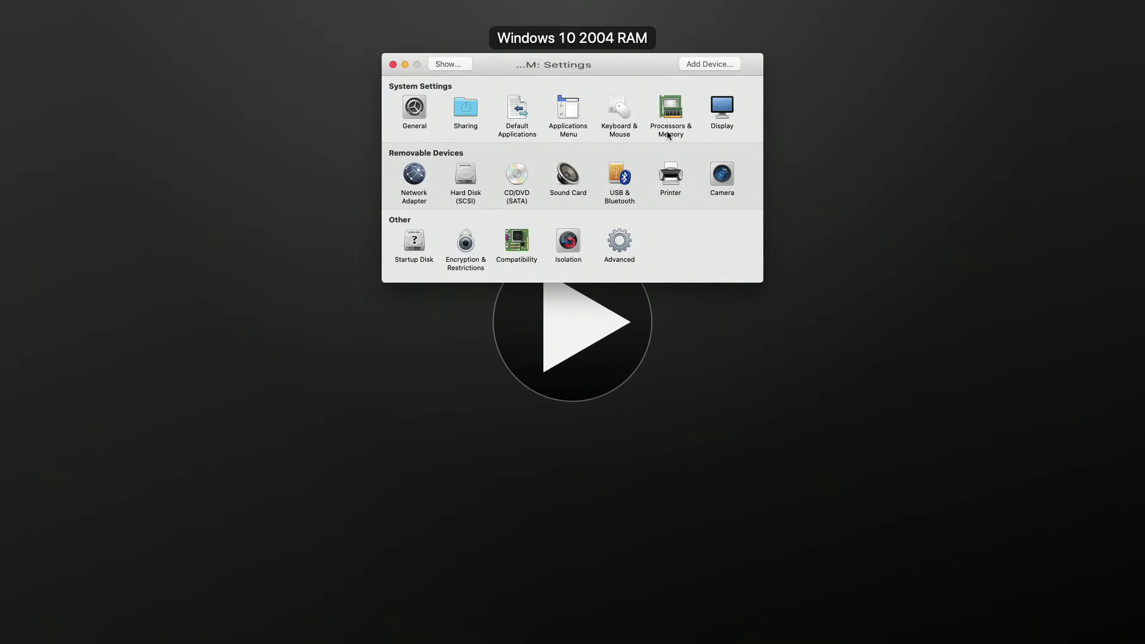
{"action": "left_click", "coordinate": [662, 115]}
{"action": "key", "text": "Tab"}
{"action": "type", "text": "4096"}
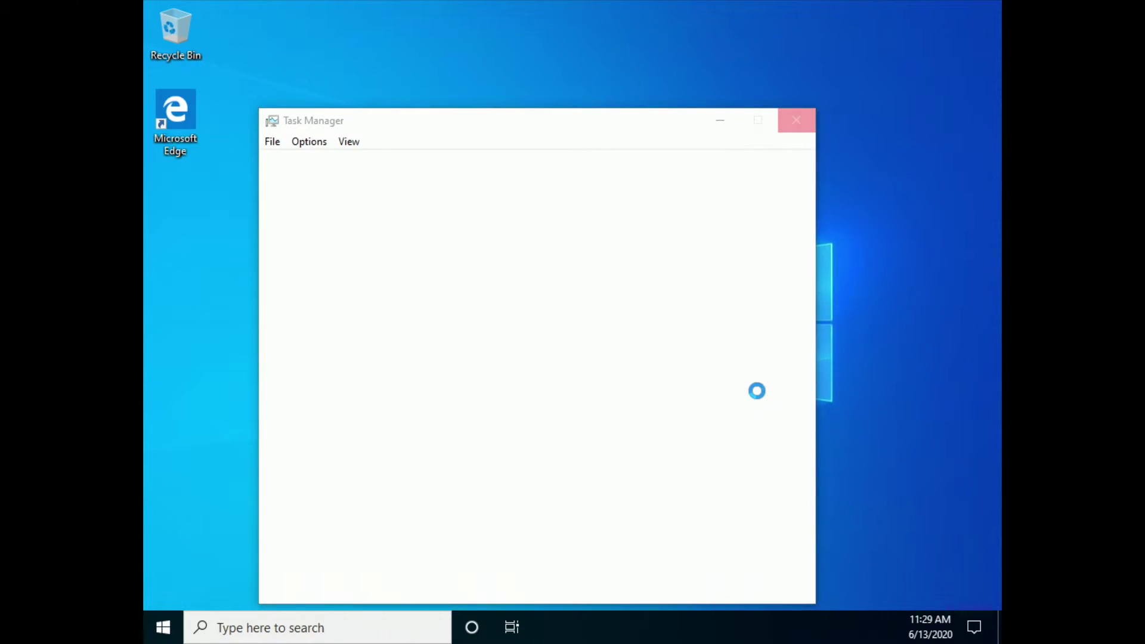
- Show memory at about 183 of 192 MB and move Task Manager up-left
{"action": "left_click", "coordinate": [353, 169]}
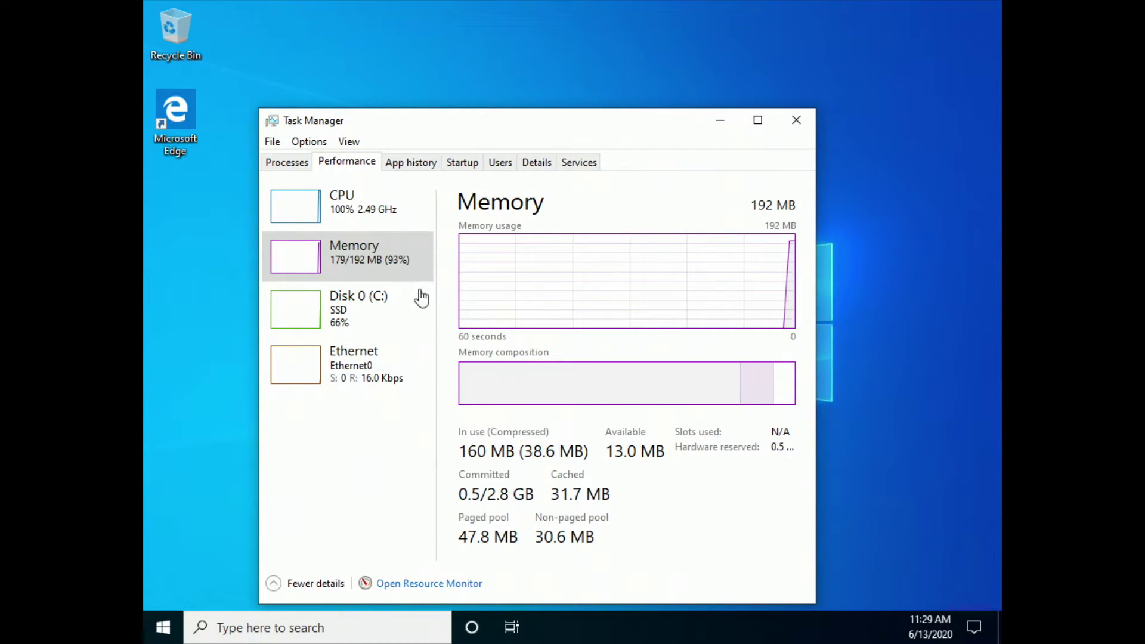
{"action": "left_click_drag", "start_coordinate": [495, 123], "coordinate": [443, 85]}
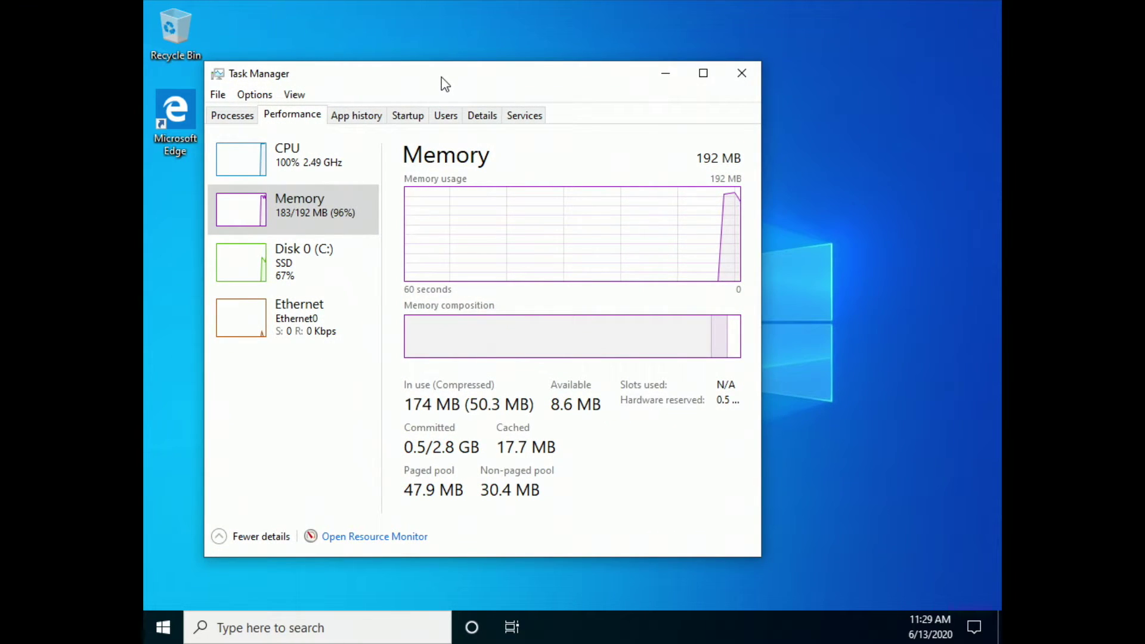
- Scroll the Techworm article and highlight the '140MB' figure in its first paragraph
{"action": "left_click", "coordinate": [209, 6]}
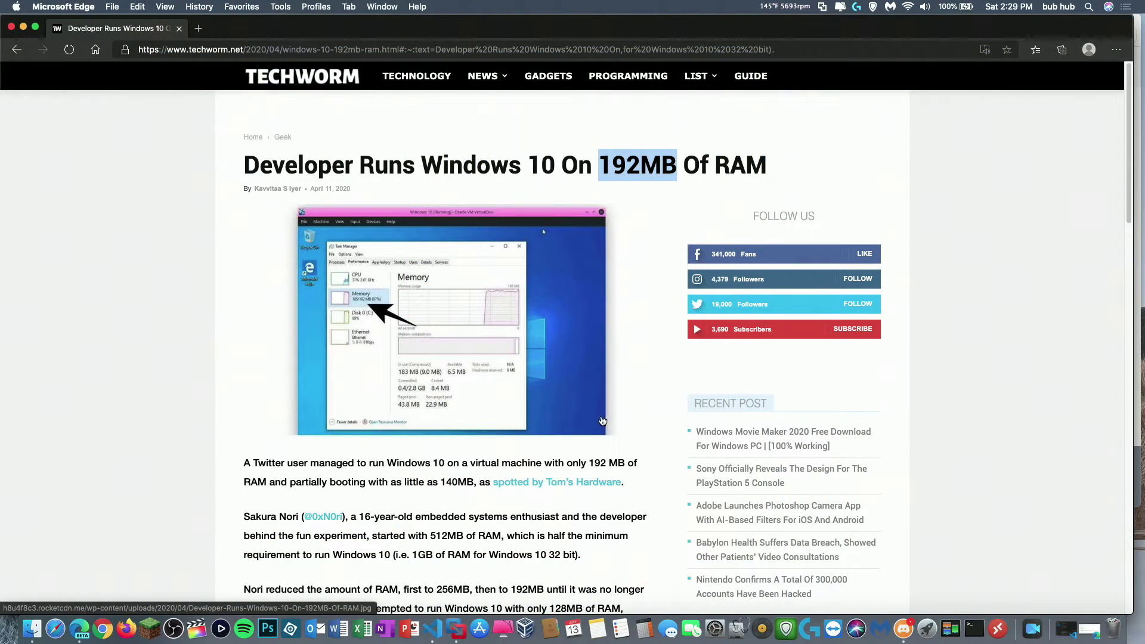
{"action": "scroll", "coordinate": [602, 421], "scroll_direction": "down", "scroll_amount": 1}
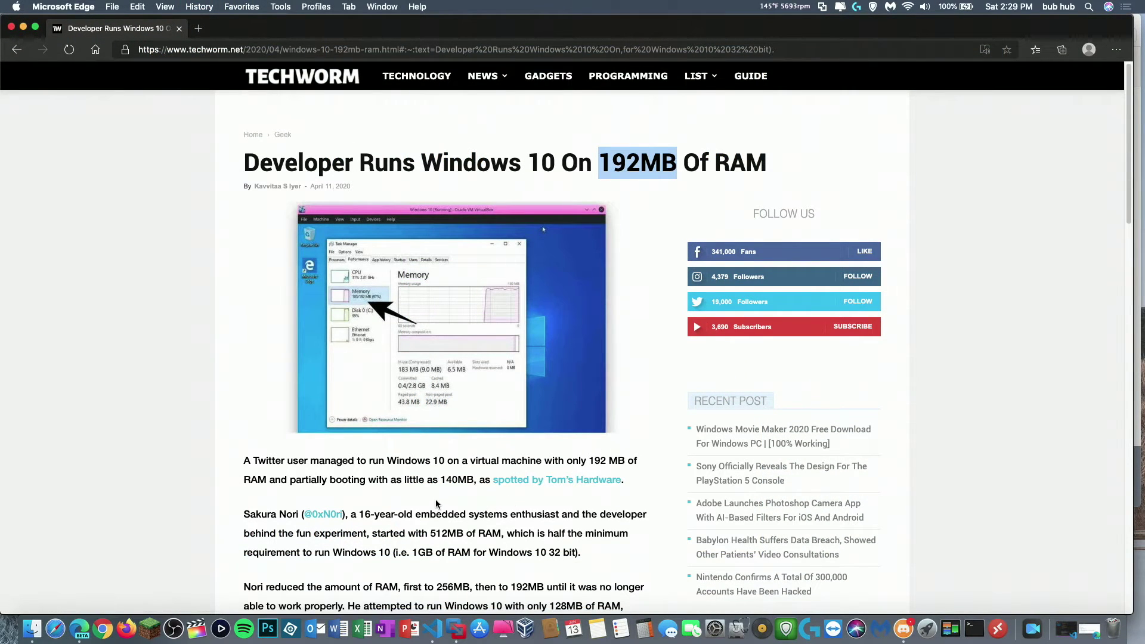
{"action": "left_click_drag", "start_coordinate": [290, 480], "coordinate": [471, 479]}
{"action": "left_click", "coordinate": [471, 479]}
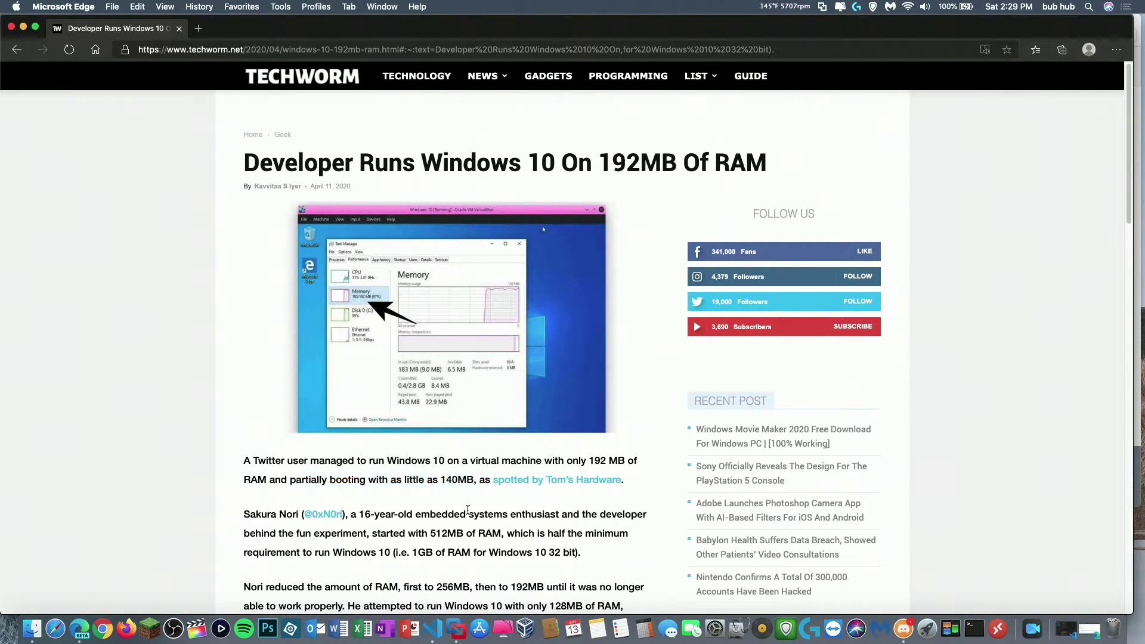
{"action": "scroll", "coordinate": [465, 504], "scroll_direction": "down", "scroll_amount": 3}
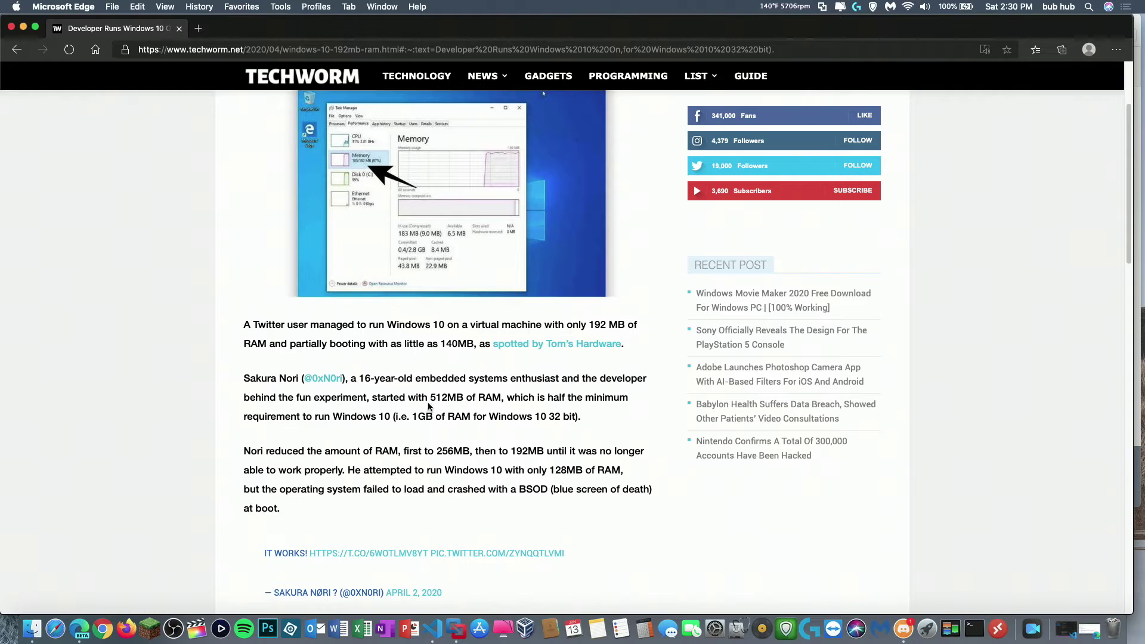
{"action": "left_click_drag", "start_coordinate": [440, 344], "coordinate": [472, 346]}
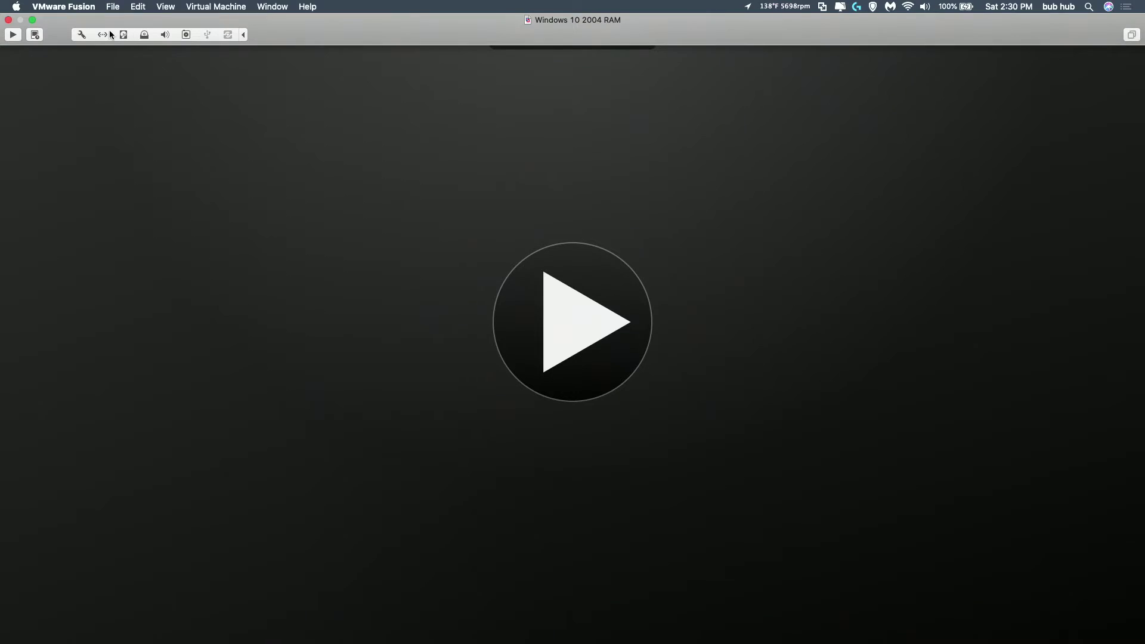
{"action": "left_click", "coordinate": [81, 34]}
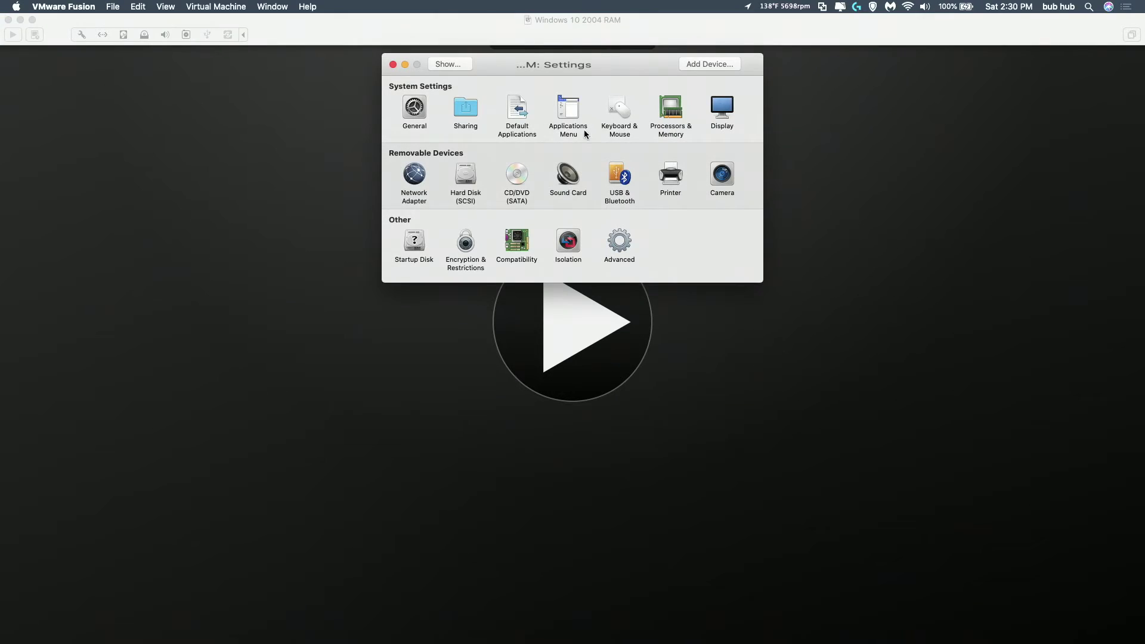
- In Processors & Memory, try memory sizes of 140 MB and then 156 MB
{"action": "left_click", "coordinate": [671, 111]}
{"action": "double_click", "coordinate": [587, 157]}
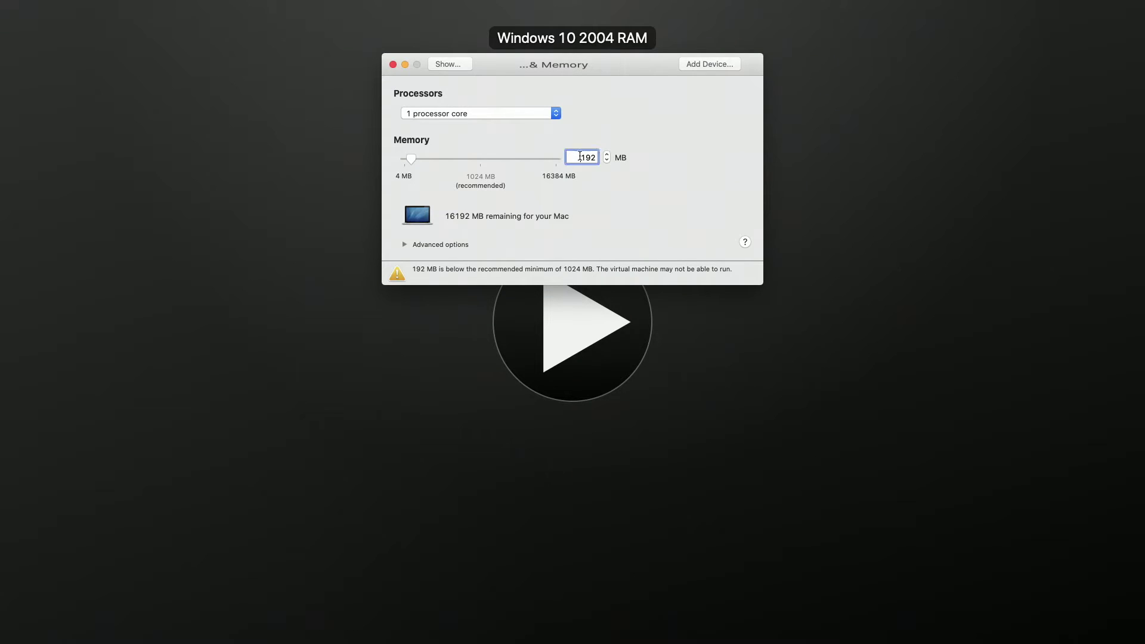
{"action": "type", "text": "140"}
{"action": "key", "text": "Return"}
{"action": "left_click", "coordinate": [453, 113]}
{"action": "type", "text": "156"}
{"action": "key", "text": "Return"}
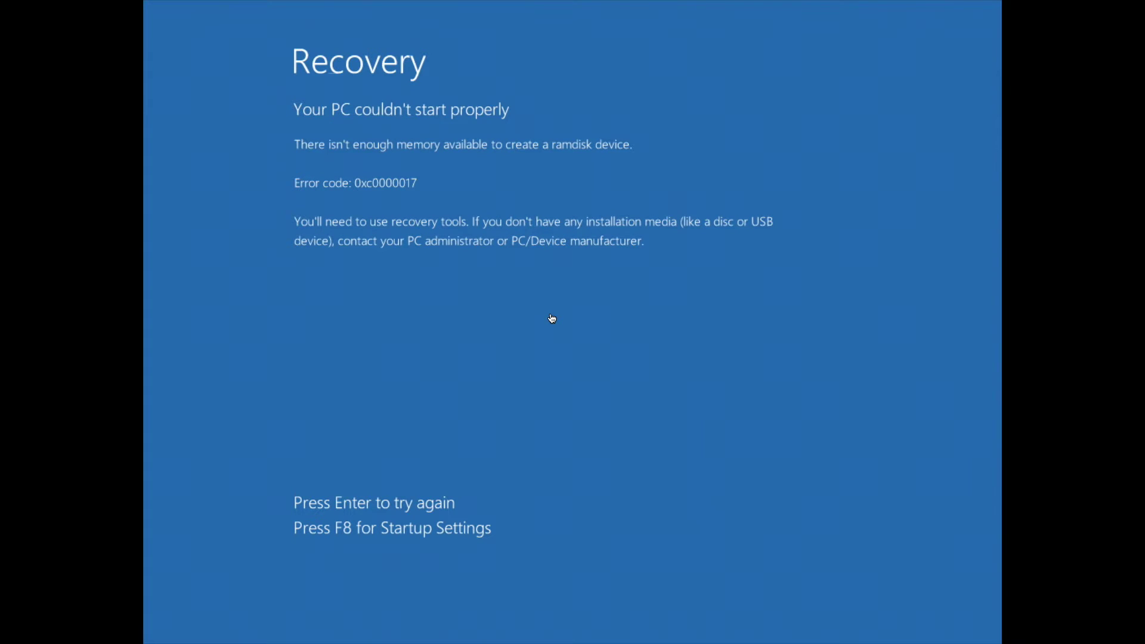
- Set memory to 192 MB with a single processor core, then shut down and restart the VM
{"action": "left_click", "coordinate": [226, 7]}
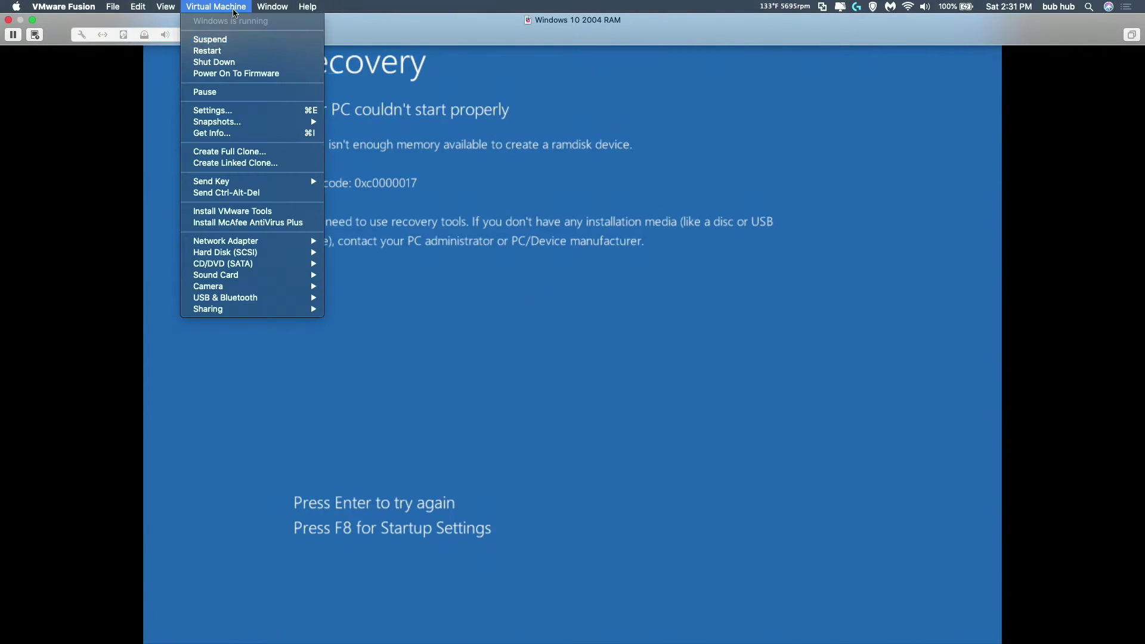
{"action": "key", "text": "Up"}
{"action": "key", "text": "Up"}
{"action": "key", "text": "Up"}
{"action": "key", "text": "Up"}
{"action": "key", "text": "Up"}
{"action": "key", "text": "Up"}
{"action": "key", "text": "Up"}
{"action": "key", "text": "Up"}
{"action": "key", "text": "Up"}
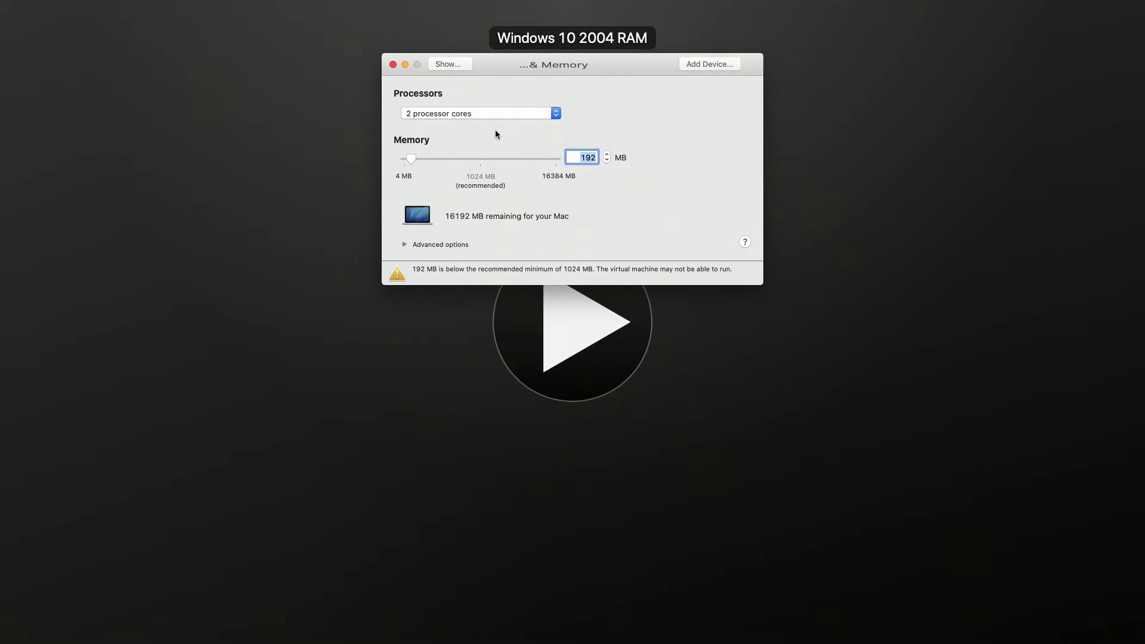
{"action": "left_click", "coordinate": [426, 110]}
{"action": "left_click", "coordinate": [423, 103]}
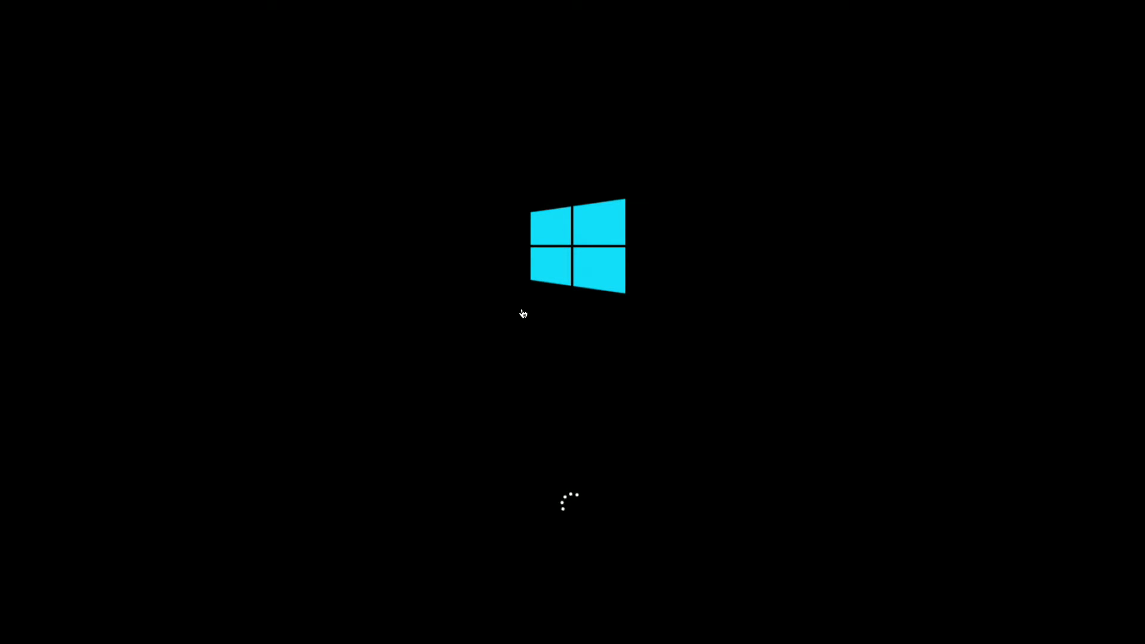
{"action": "left_click", "coordinate": [191, 2]}
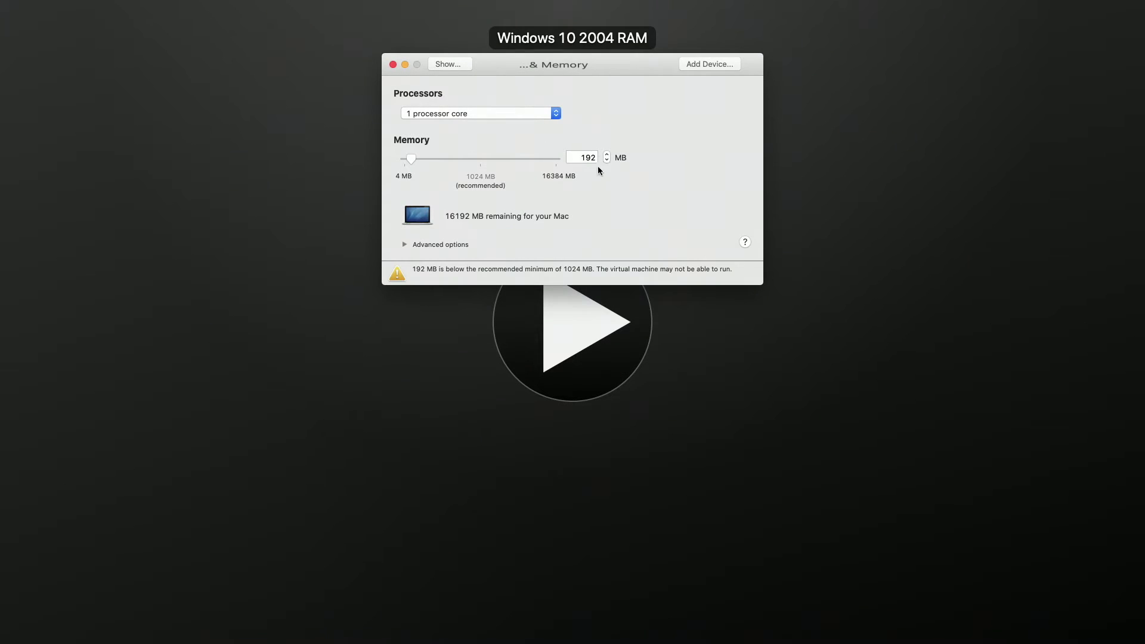
{"action": "left_click", "coordinate": [606, 315]}
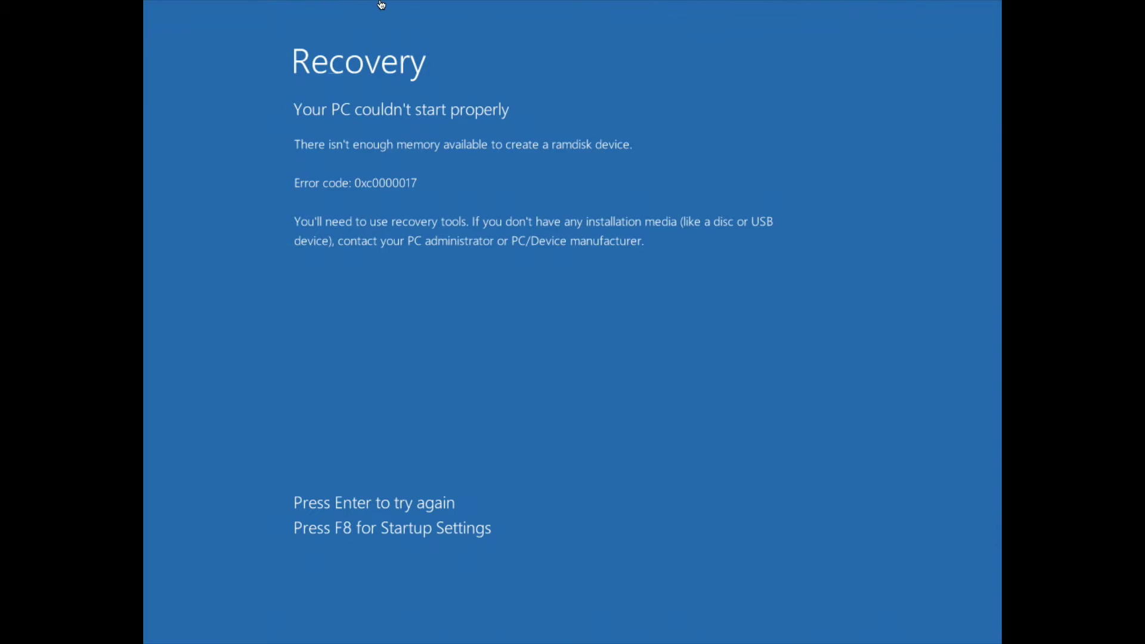
- Restart the VM and enter 184 MB as its memory size
{"action": "mouse_move", "coordinate": [381, 4]}
{"action": "left_click", "coordinate": [244, 6]}
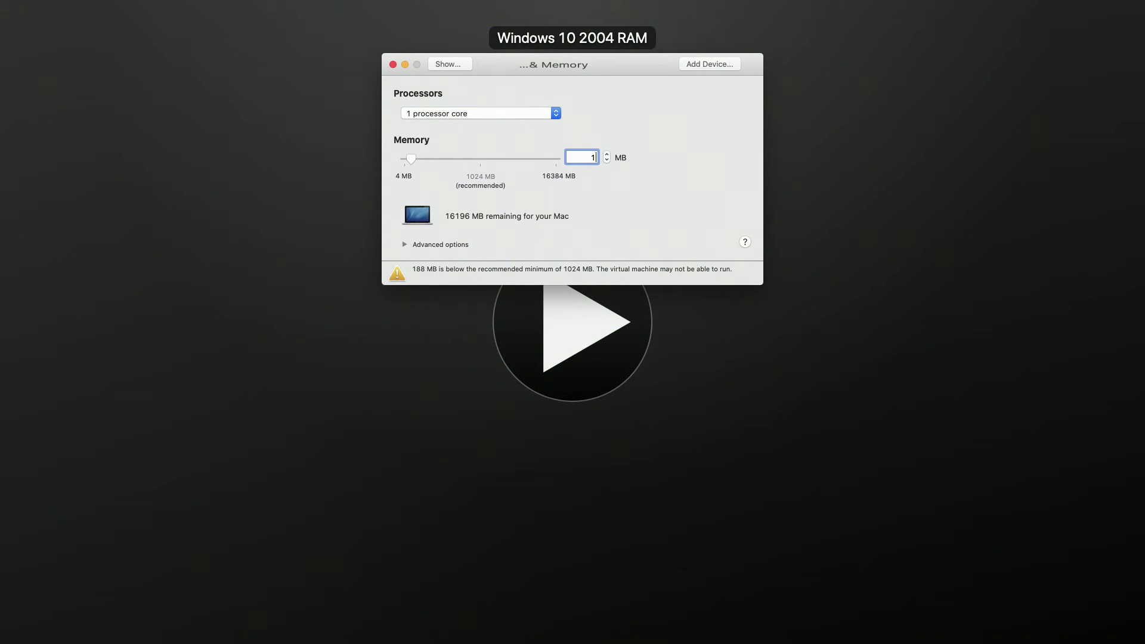
{"action": "type", "text": "84"}
{"action": "key", "text": "Return"}
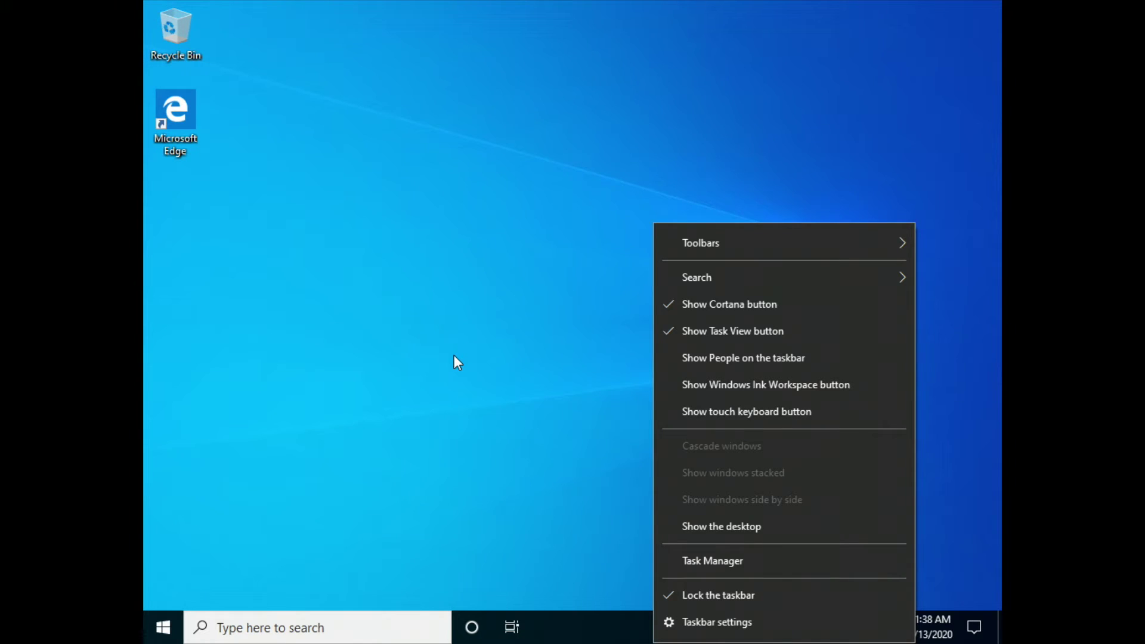
- Show Task Manager's Performance Memory details and move the window up and left
{"action": "key", "text": "ctrl+shift+Escape"}
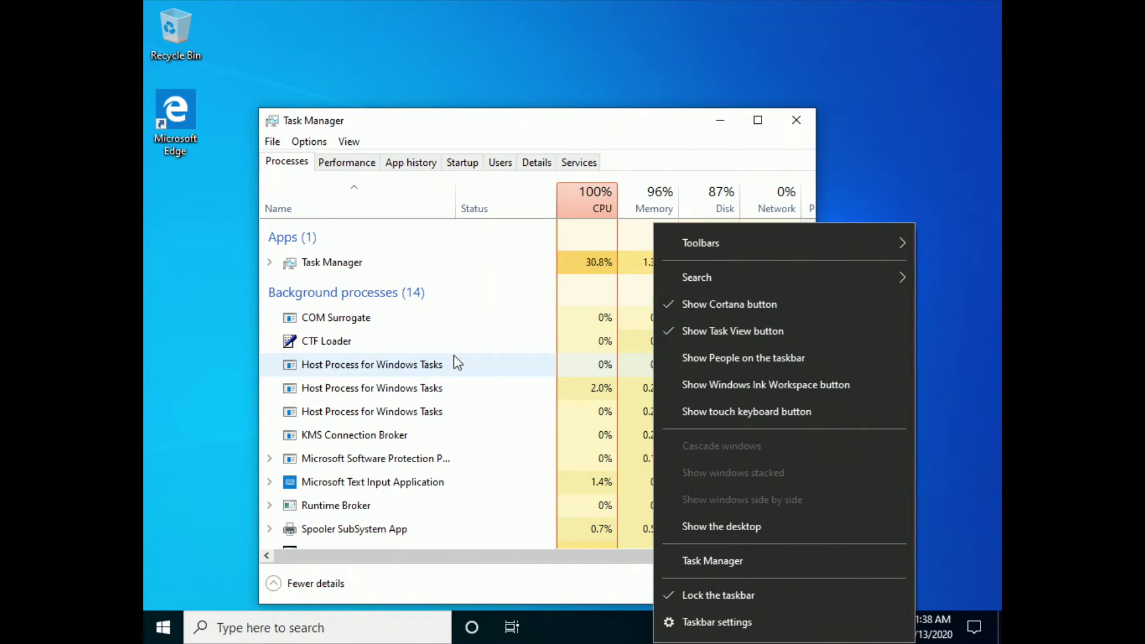
{"action": "key", "text": "ctrl+Tab"}
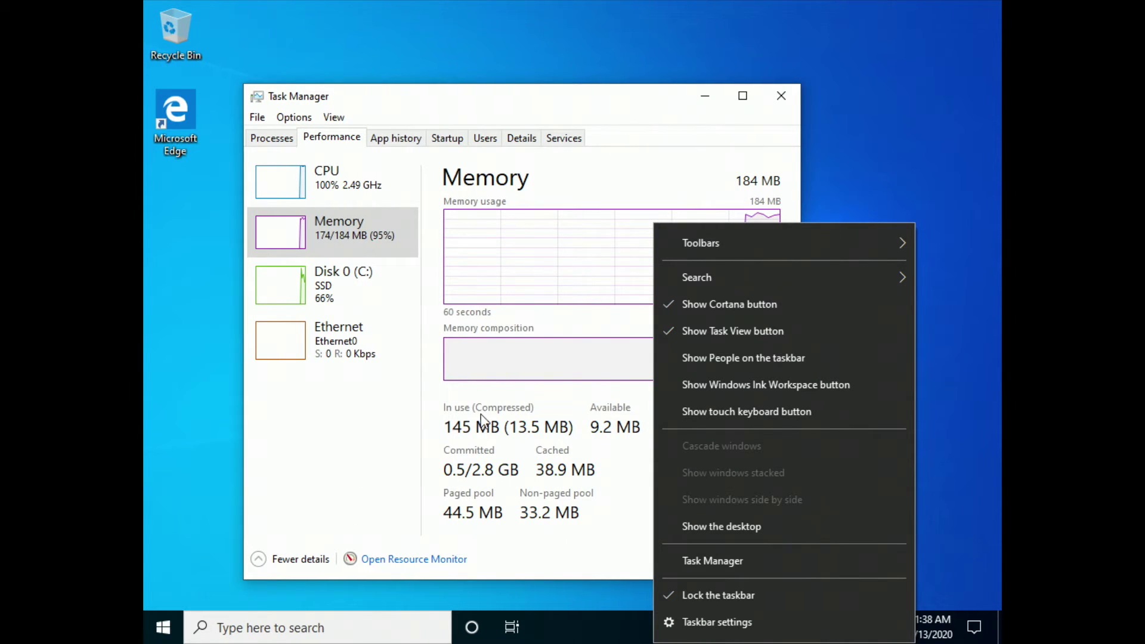
{"action": "left_click", "coordinate": [522, 539]}
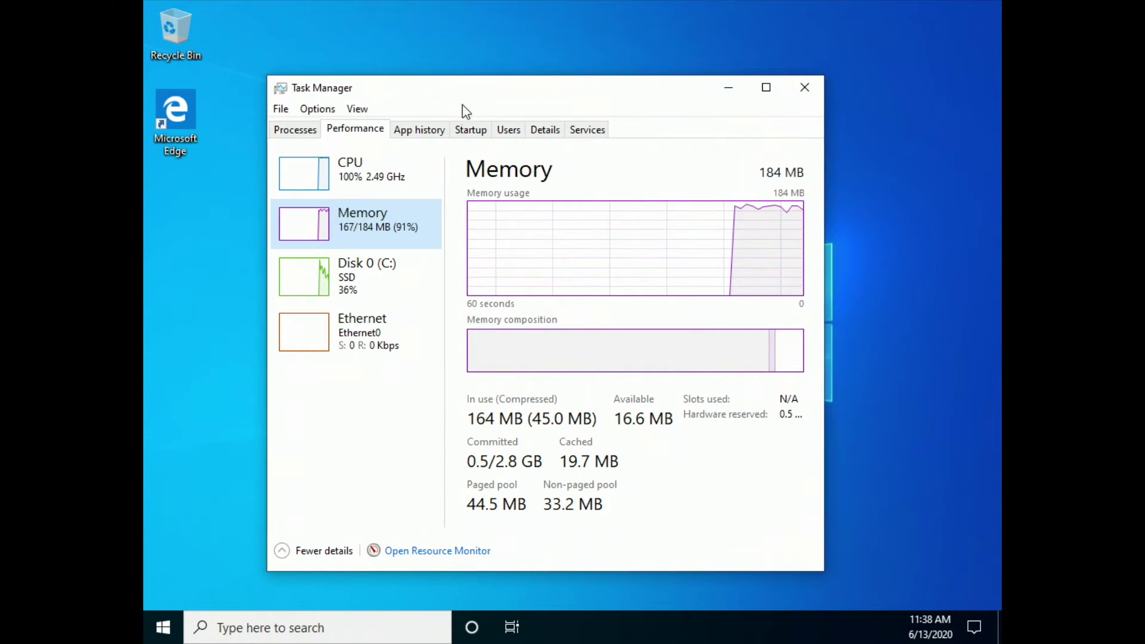
{"action": "left_click_drag", "start_coordinate": [452, 96], "coordinate": [369, 45]}
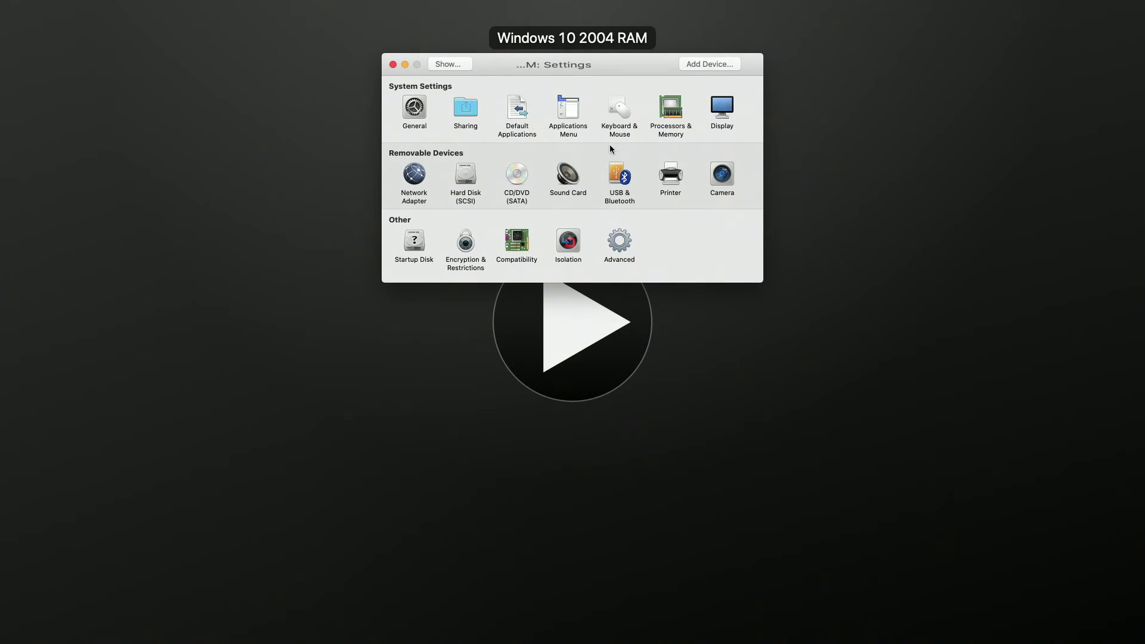
- Change the VM's memory from 184 MB to 180 MB in Processors & Memory
{"action": "left_click", "coordinate": [669, 108]}
{"action": "left_click", "coordinate": [607, 154]}
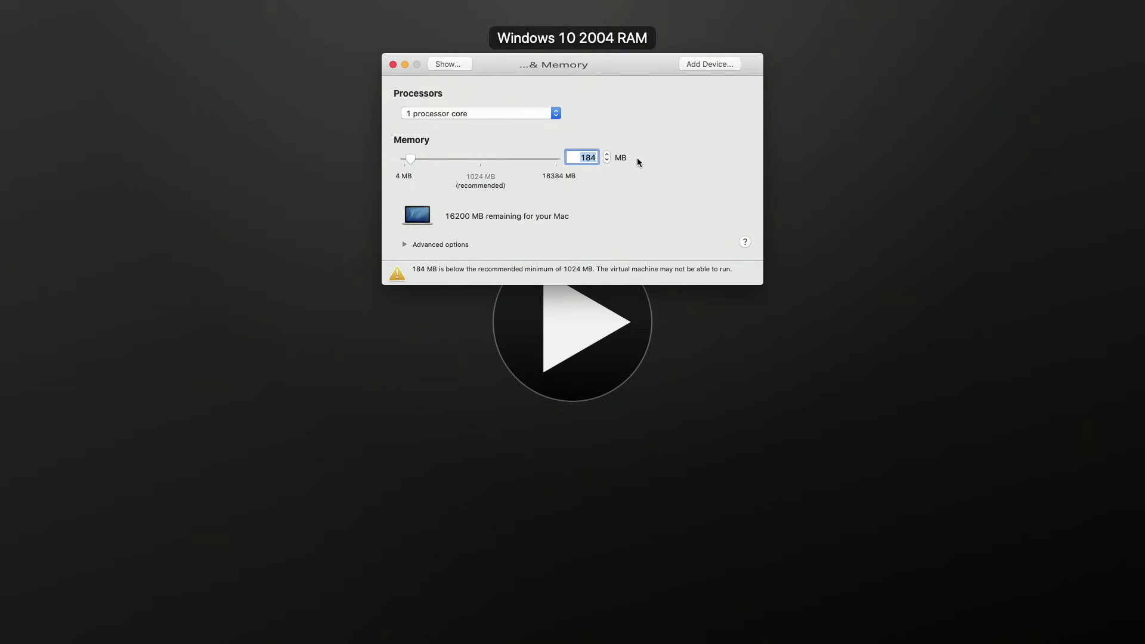
{"action": "type", "text": "180"}
{"action": "key", "text": "Return"}
{"action": "left_click", "coordinate": [585, 158]}
{"action": "left_click_drag", "start_coordinate": [583, 158], "coordinate": [608, 155]}
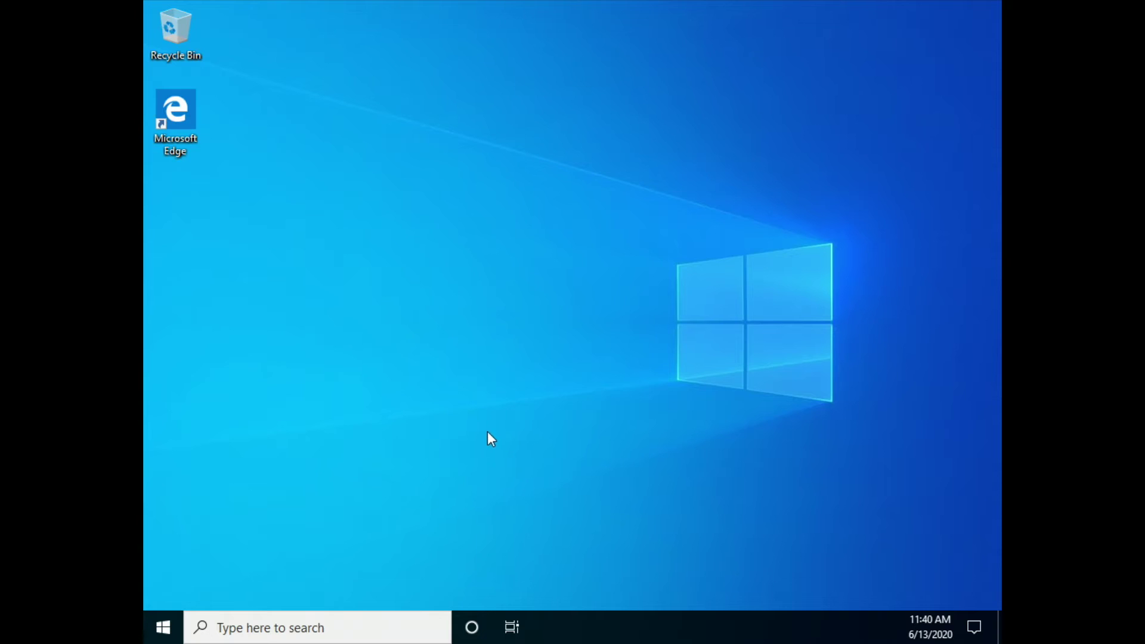
- Open Task Manager from the taskbar menu in the booted VM and reposition it
{"action": "left_click_drag", "start_coordinate": [490, 430], "coordinate": [644, 511]}
{"action": "left_click_drag", "start_coordinate": [514, 470], "coordinate": [556, 479]}
{"action": "right_click", "coordinate": [707, 624]}
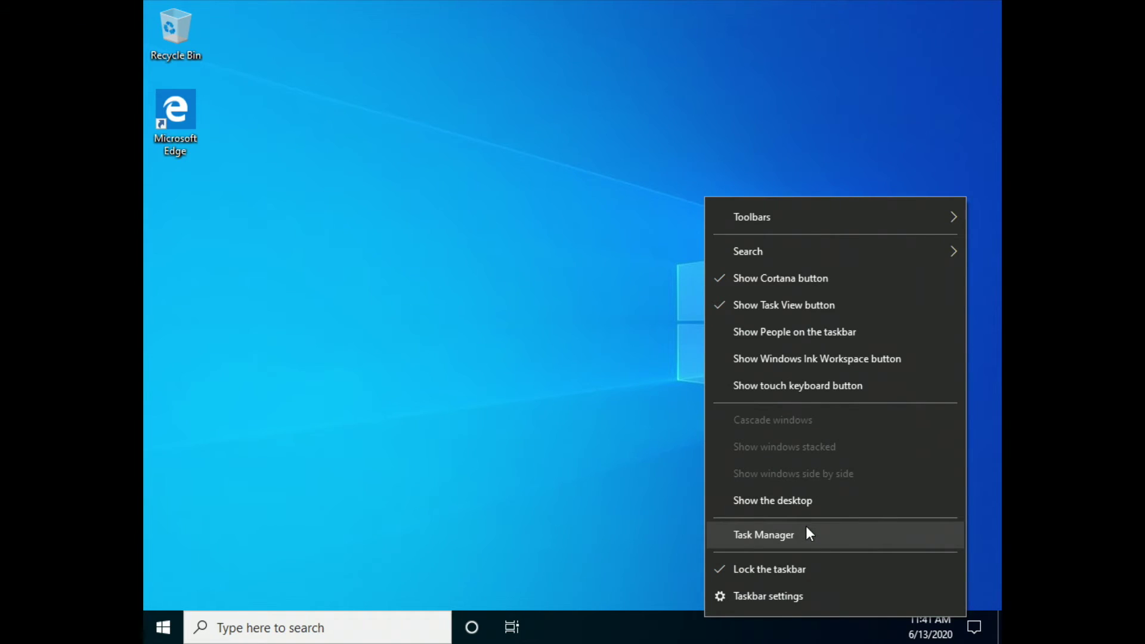
{"action": "left_click", "coordinate": [807, 527]}
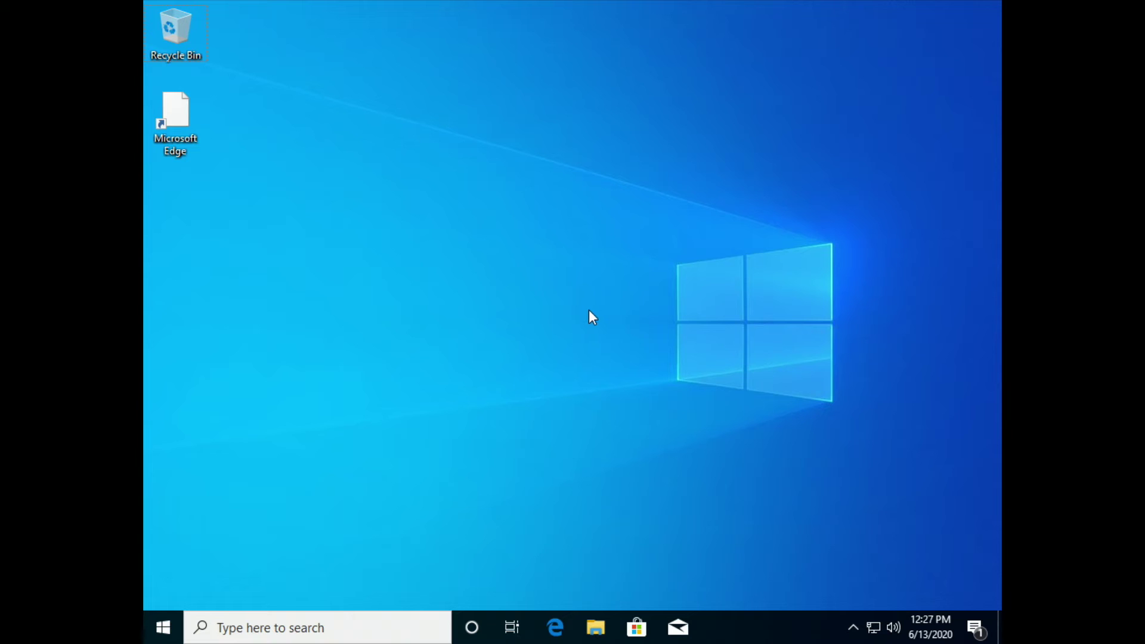
{"action": "left_click_drag", "start_coordinate": [501, 288], "coordinate": [696, 475]}
{"action": "mouse_move", "coordinate": [87, 2]}
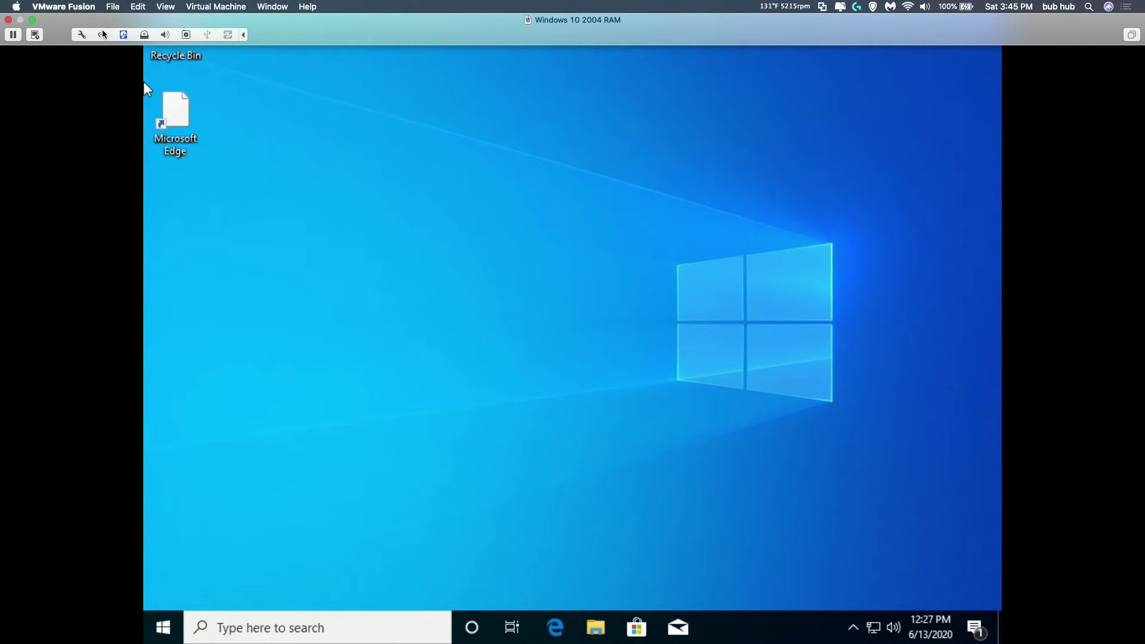
- Check the locked Processors & Memory settings while running, then open Task Manager
{"action": "left_click", "coordinate": [82, 35]}
{"action": "left_click", "coordinate": [670, 106]}
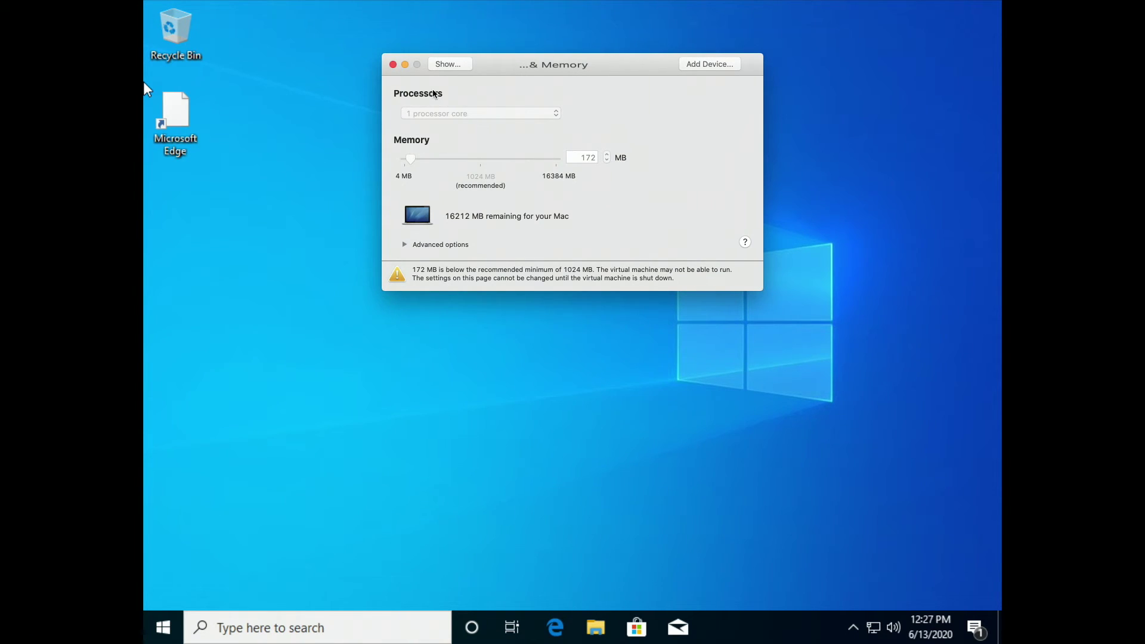
{"action": "left_click", "coordinate": [393, 64]}
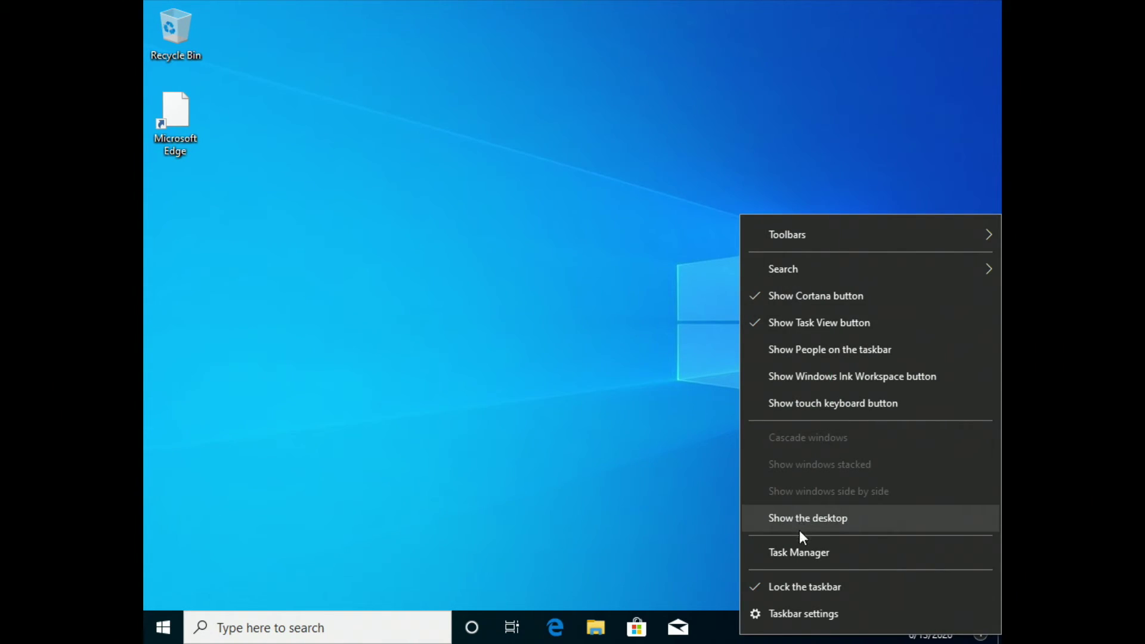
{"action": "left_click", "coordinate": [830, 555]}
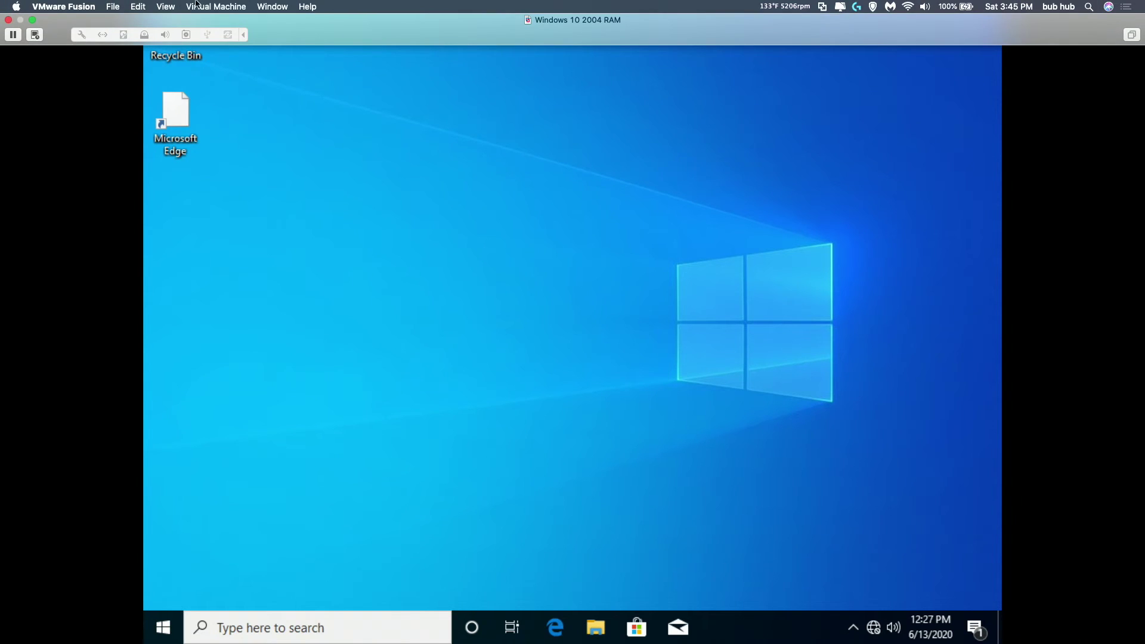
- Shut down the VM from the Virtual Machine menu and reopen its settings
{"action": "left_click", "coordinate": [197, 4]}
{"action": "left_click", "coordinate": [209, 65]}
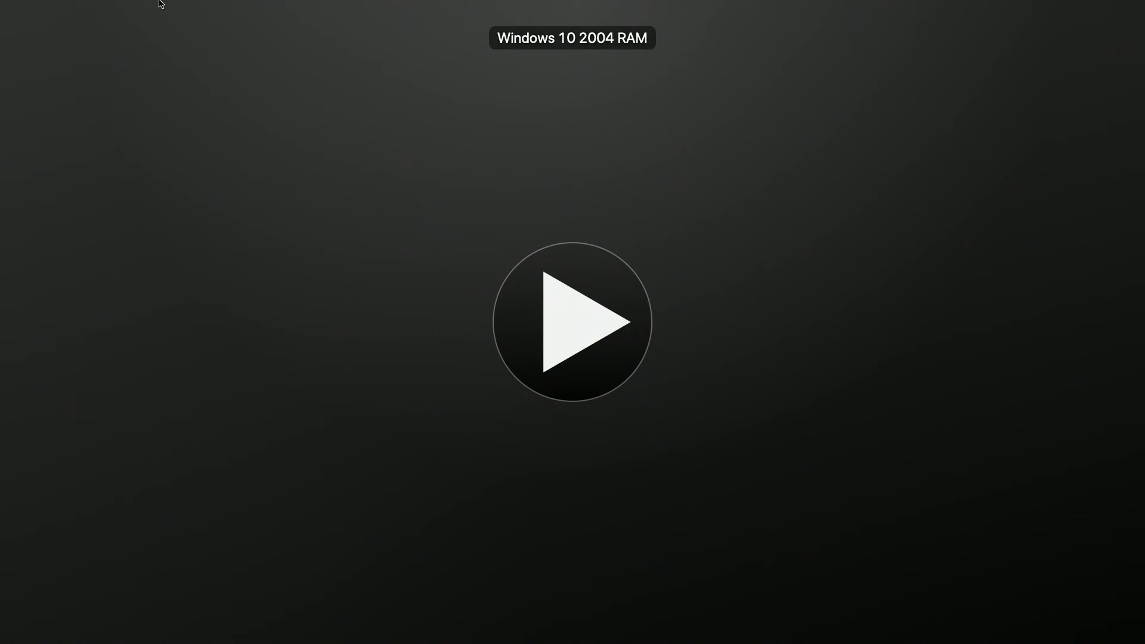
{"action": "mouse_move", "coordinate": [159, 4]}
{"action": "left_click", "coordinate": [83, 34]}
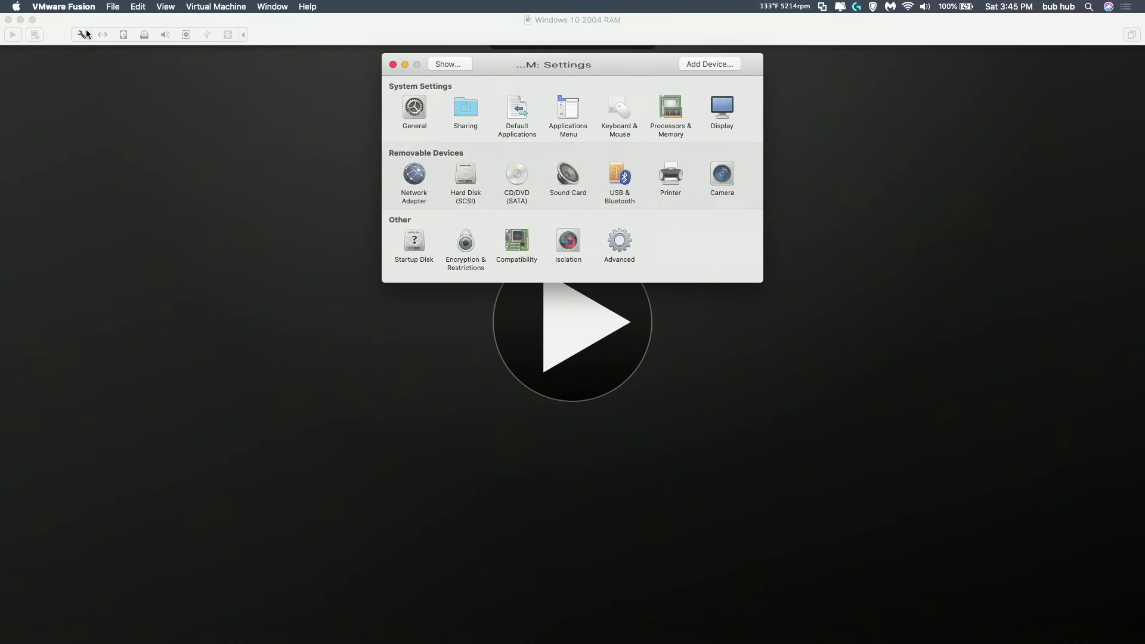
- Go to the Processors & Memory pane of the VM settings
{"action": "left_click", "coordinate": [684, 117]}
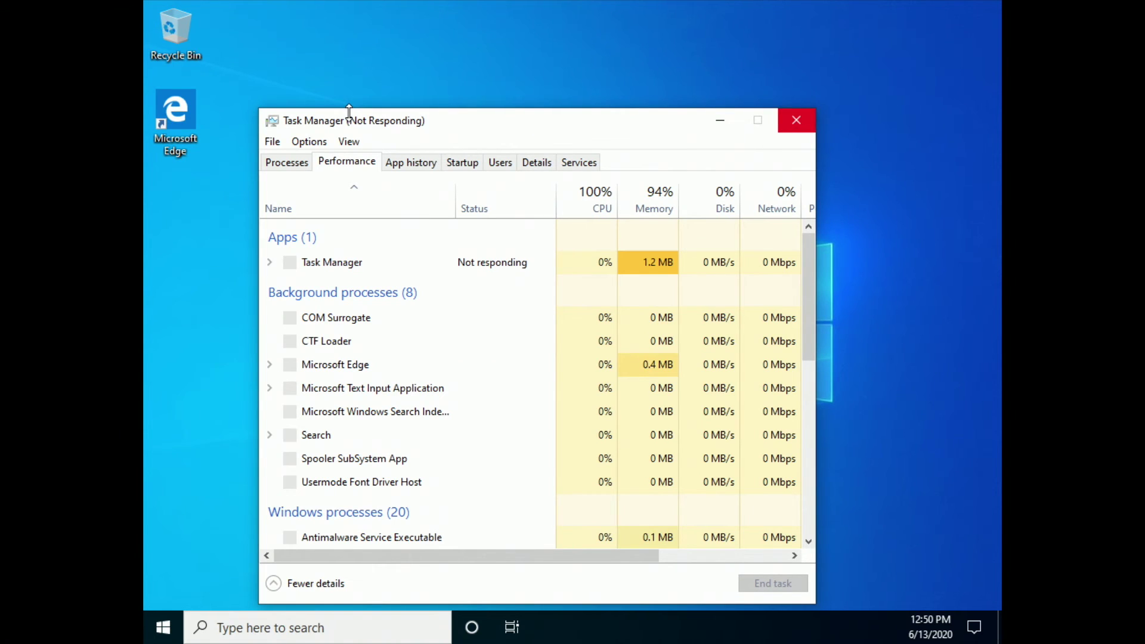
- Drag Task Manager up and left so the 176 MB memory graph is fully visible
{"action": "mouse_move", "coordinate": [374, 123]}
{"action": "left_mouse_down"}
{"action": "mouse_move", "coordinate": [357, 121]}
{"action": "mouse_move", "coordinate": [366, 96]}
{"action": "mouse_move", "coordinate": [360, 110]}
{"action": "left_mouse_up"}
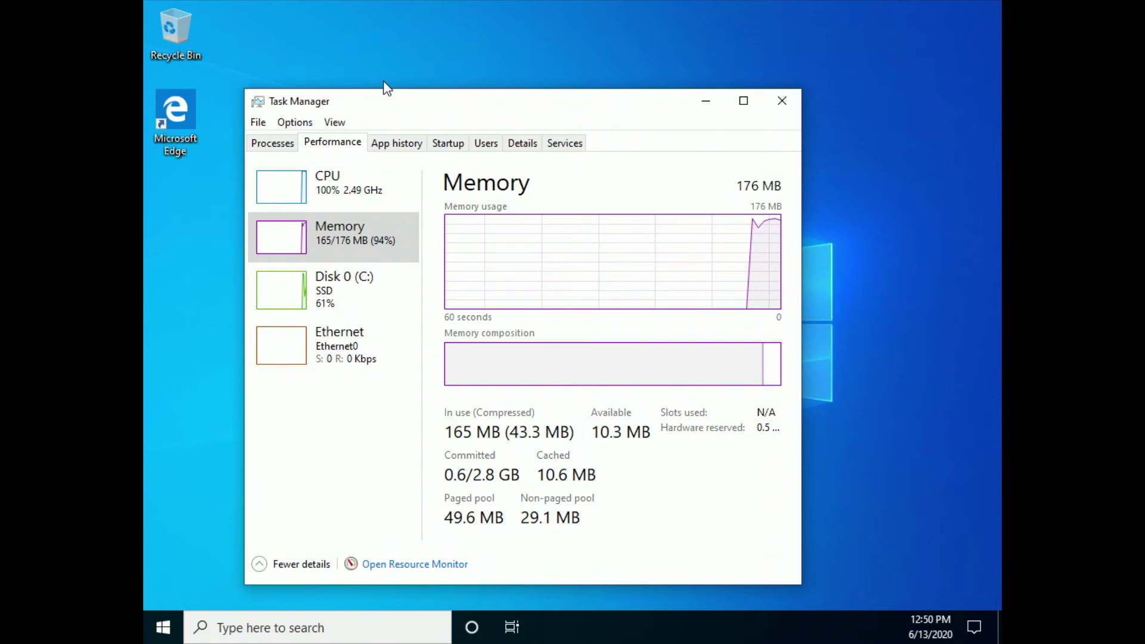
{"action": "left_click_drag", "start_coordinate": [370, 77], "coordinate": [370, 79]}
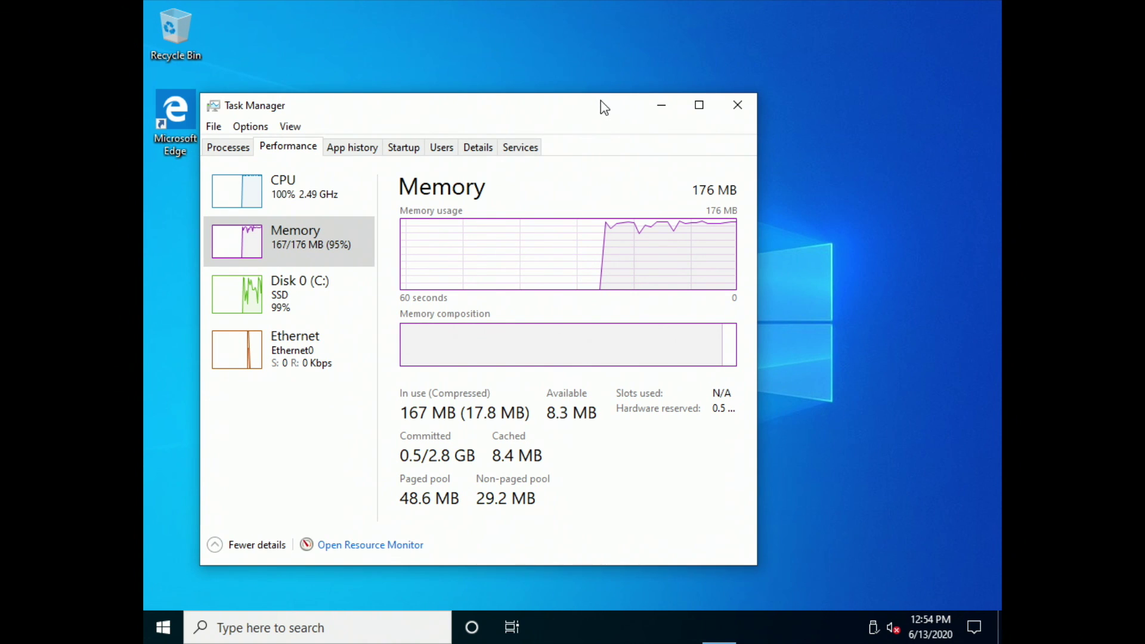
- Shift Task Manager about 70 px right to center its memory readout
{"action": "left_click_drag", "start_coordinate": [607, 102], "coordinate": [649, 103]}
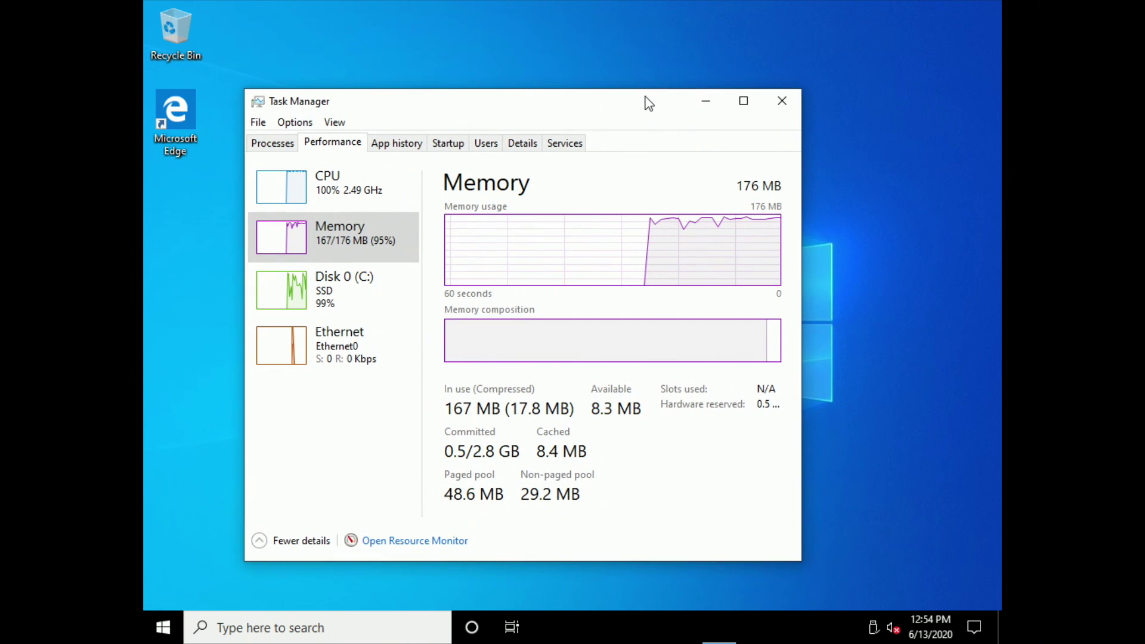